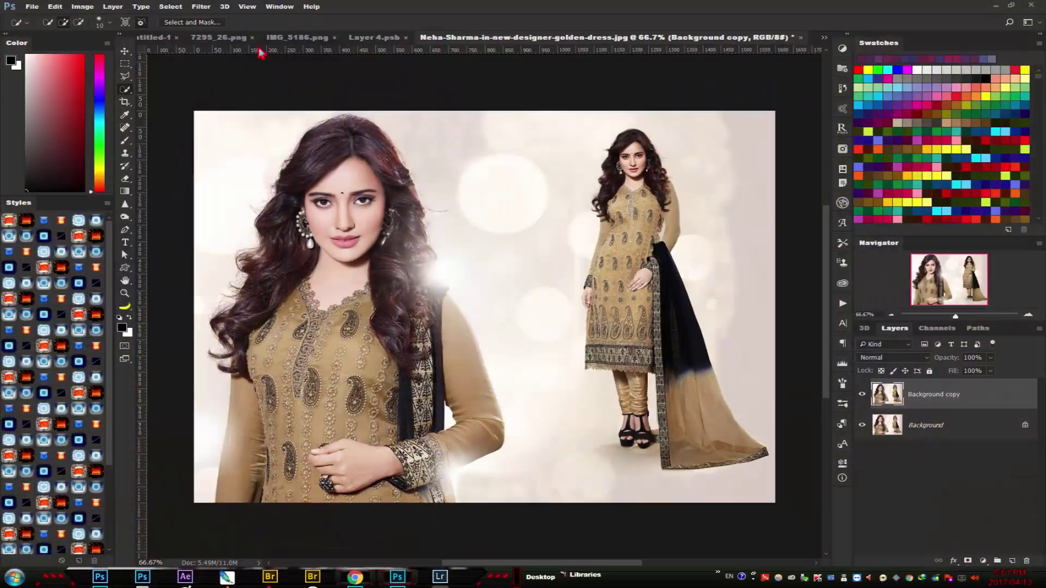
# - Apply the Camera Raw Filter from the Filter menu to the Background copy layer
pyautogui.click(201, 6)
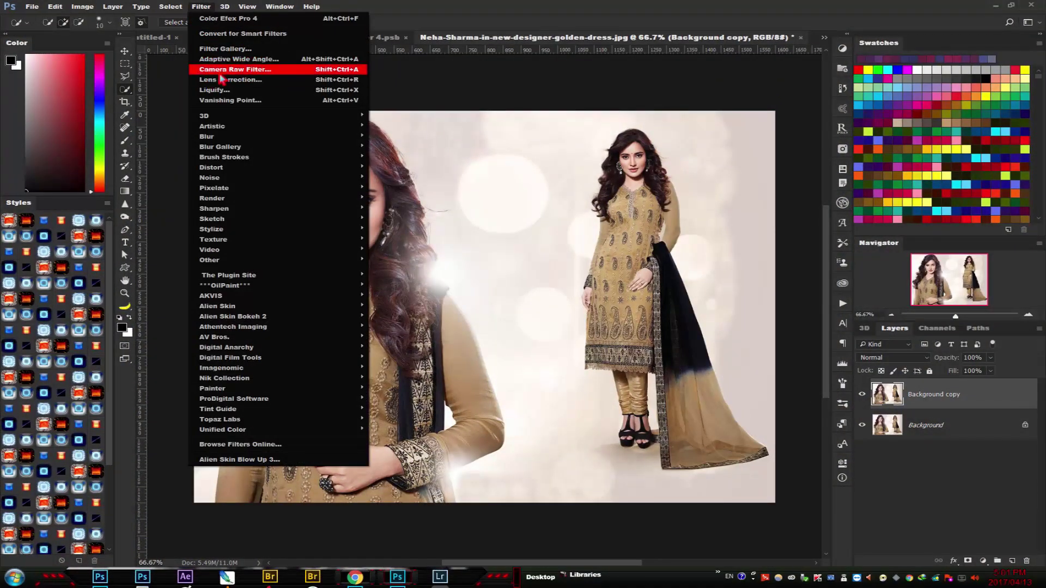
pyautogui.click(263, 73)
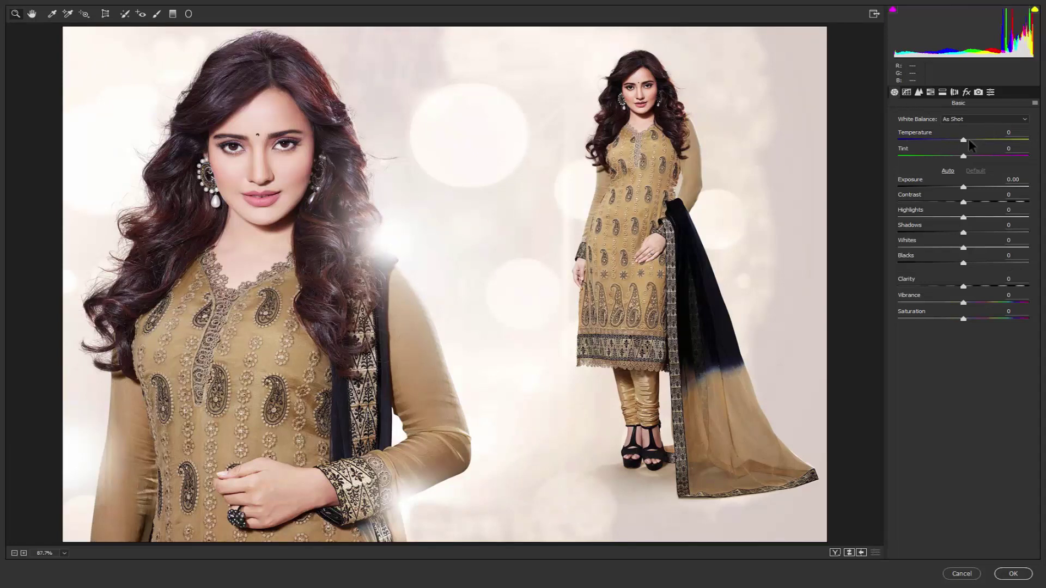
# - Set Temperature +6 and Tint -18, then tone curve Highlights +18 and Lights -12
pyautogui.moveTo(965, 143)
pyautogui.mouseDown()
pyautogui.moveTo(980, 147)
pyautogui.moveTo(968, 144)
pyautogui.mouseUp()
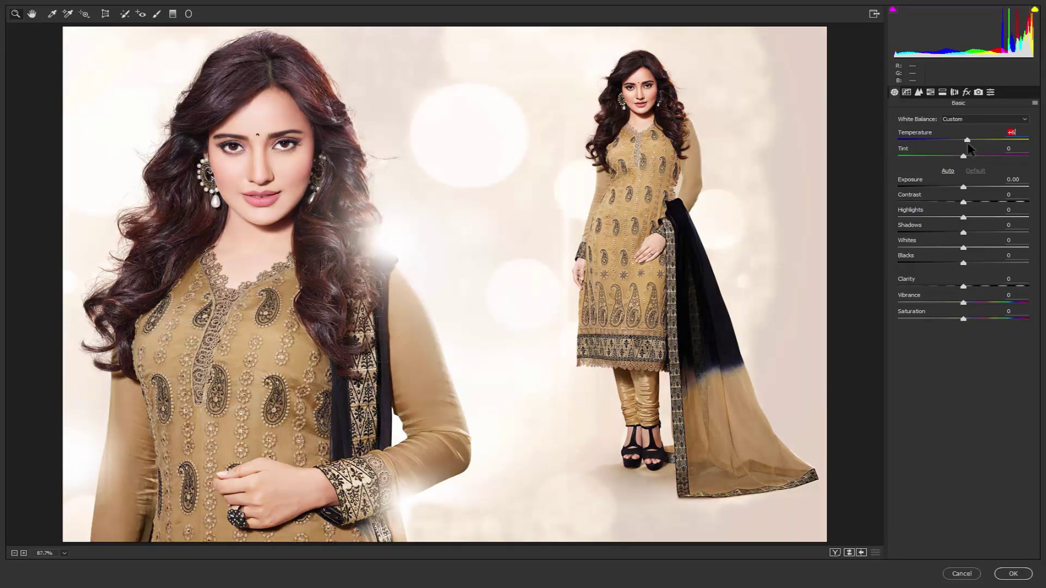
pyautogui.moveTo(964, 157)
pyautogui.mouseDown()
pyautogui.moveTo(929, 157)
pyautogui.moveTo(951, 157)
pyautogui.moveTo(956, 188)
pyautogui.mouseUp()
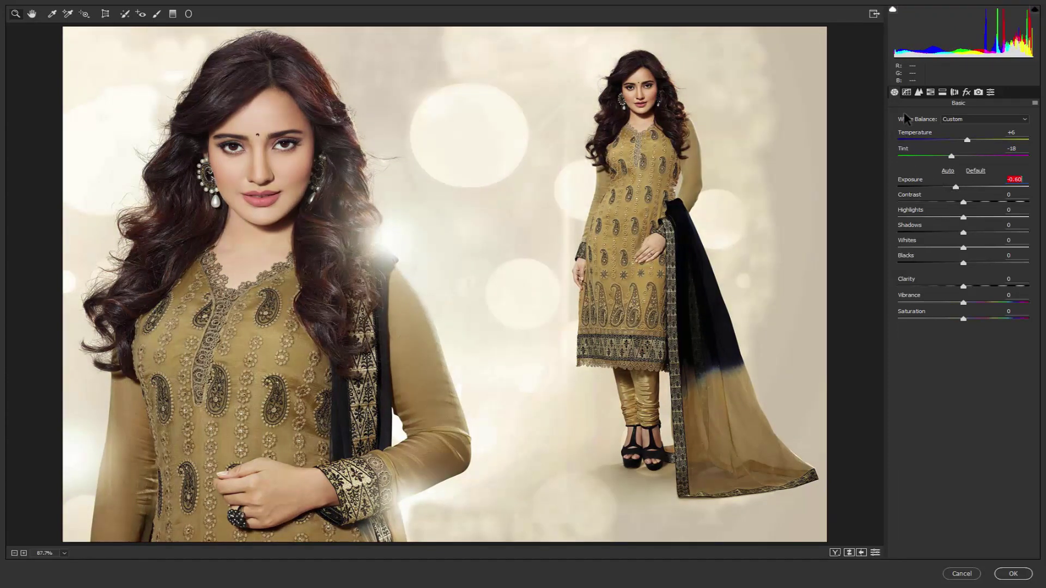
pyautogui.click(907, 94)
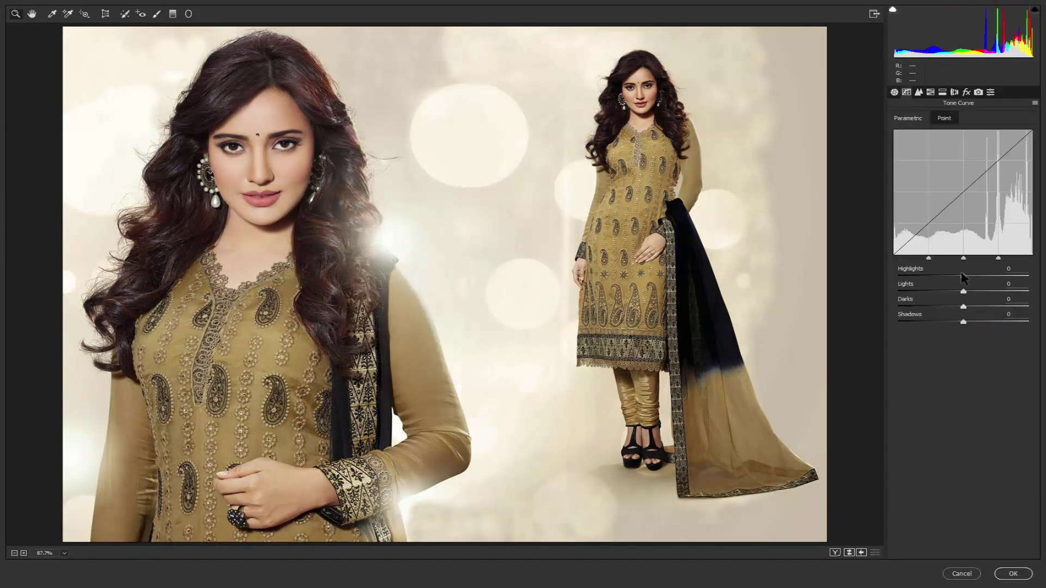
pyautogui.moveTo(961, 281)
pyautogui.mouseDown()
pyautogui.moveTo(921, 284)
pyautogui.moveTo(974, 277)
pyautogui.mouseUp()
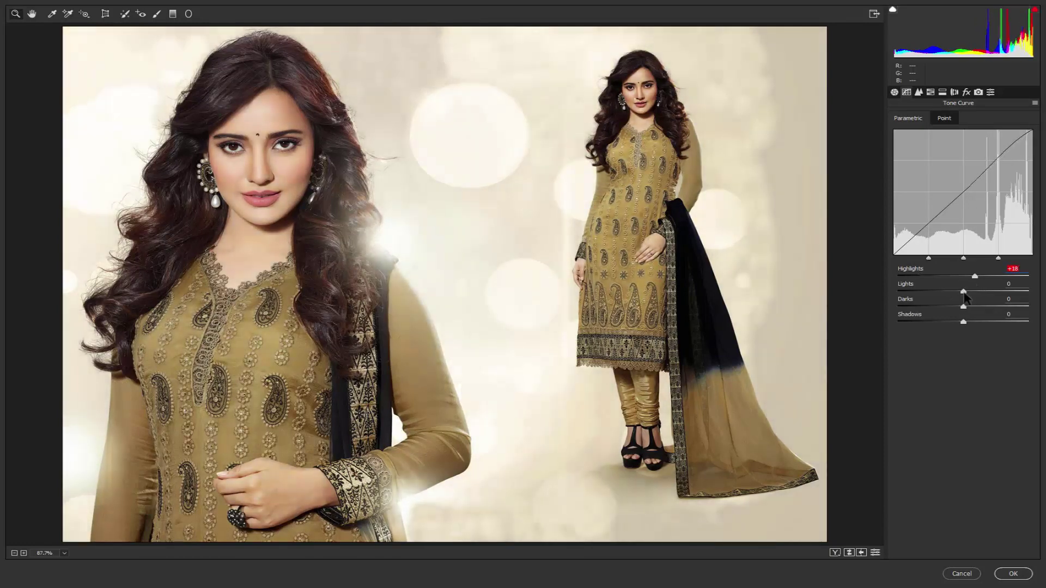
pyautogui.moveTo(963, 292)
pyautogui.mouseDown()
pyautogui.moveTo(919, 295)
pyautogui.moveTo(956, 292)
pyautogui.moveTo(941, 324)
pyautogui.moveTo(961, 328)
pyautogui.mouseUp()
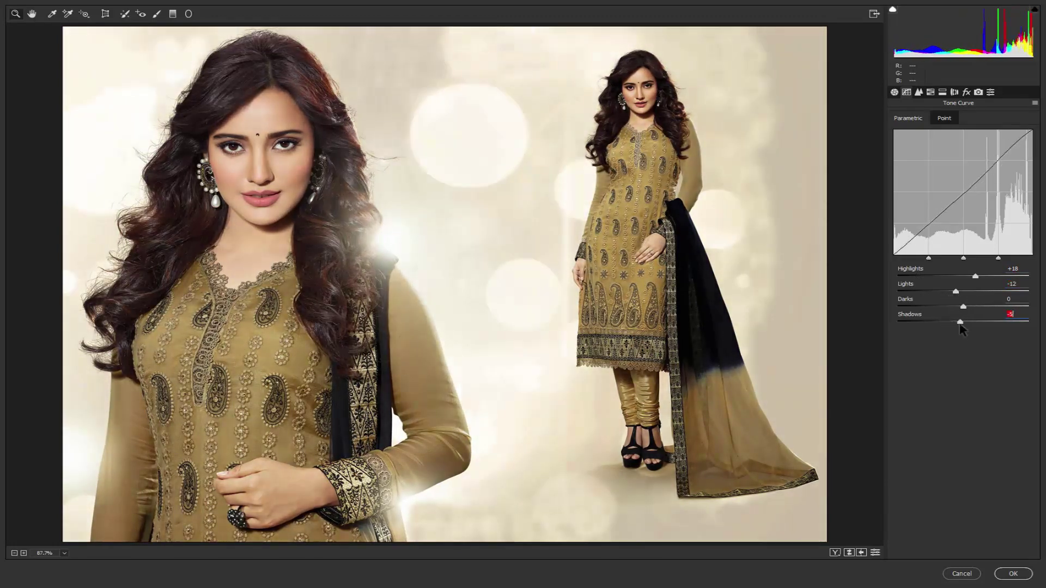
# - Set Detail sharpening to Amount 4 with Radius 1.0
pyautogui.click(918, 93)
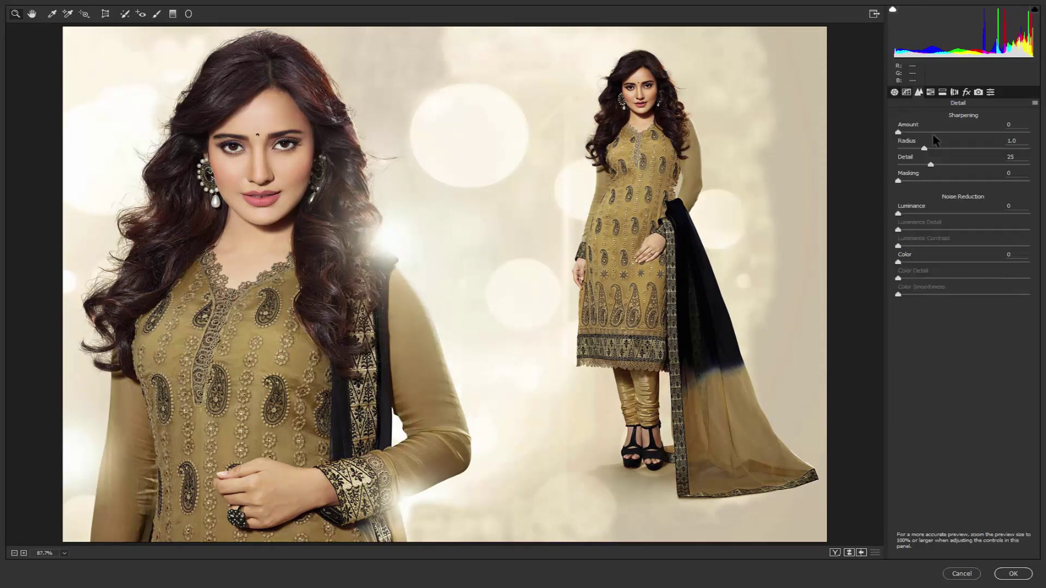
pyautogui.moveTo(899, 133)
pyautogui.mouseDown()
pyautogui.moveTo(933, 132)
pyautogui.moveTo(968, 150)
pyautogui.moveTo(936, 150)
pyautogui.mouseUp()
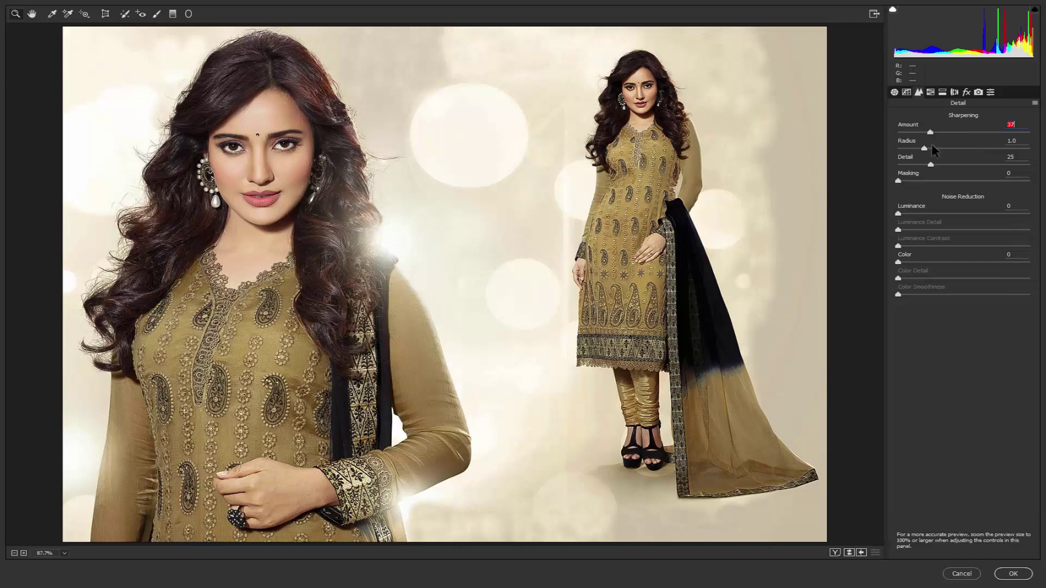
pyautogui.moveTo(919, 154); pyautogui.dragTo(906, 154)
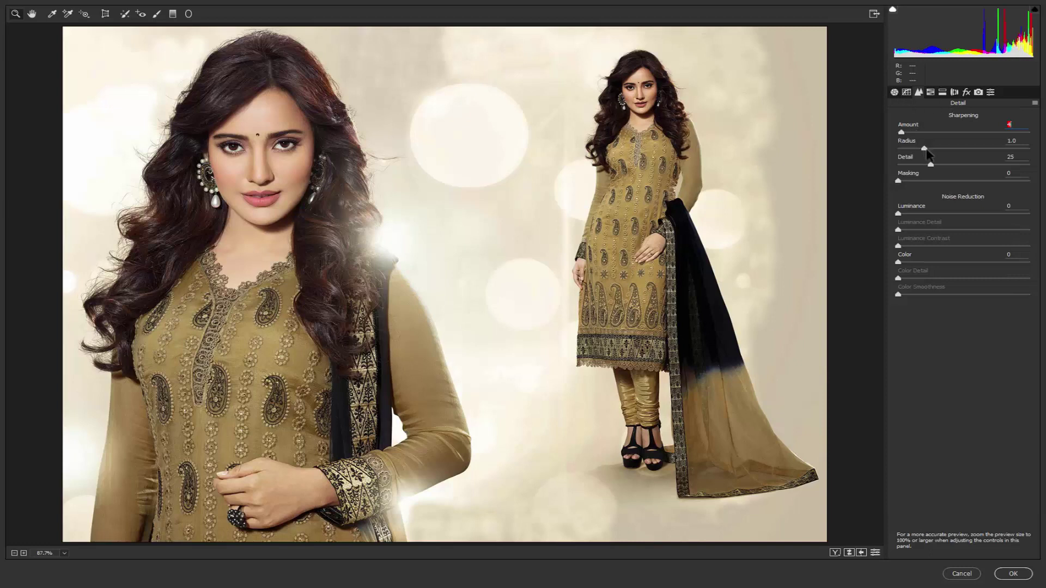
pyautogui.moveTo(949, 155); pyautogui.dragTo(916, 156)
# - Adjust HSL luminance of Reds, darken Yellows, and tweak Greens
pyautogui.click(929, 93)
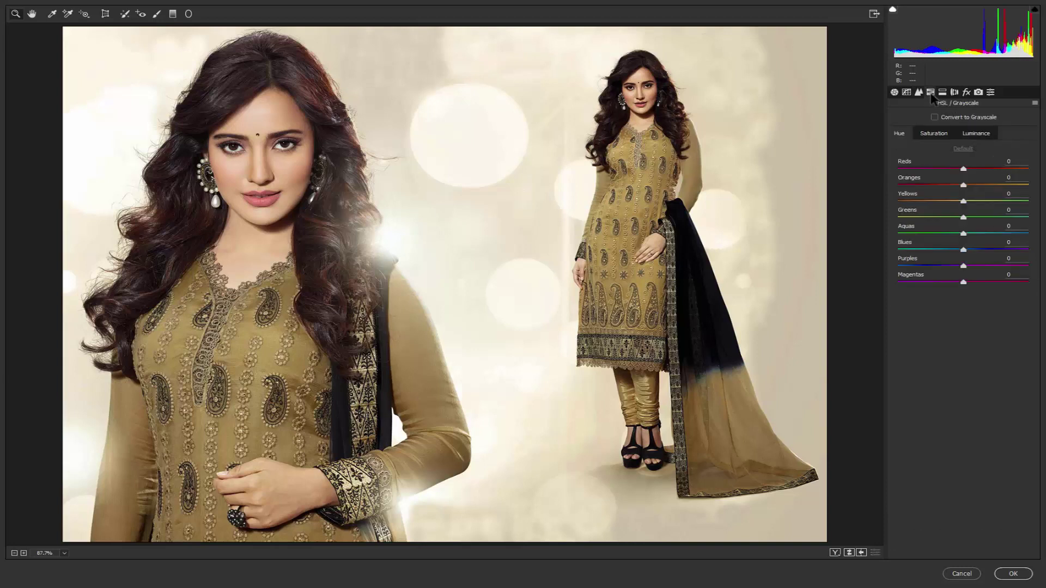
pyautogui.click(972, 135)
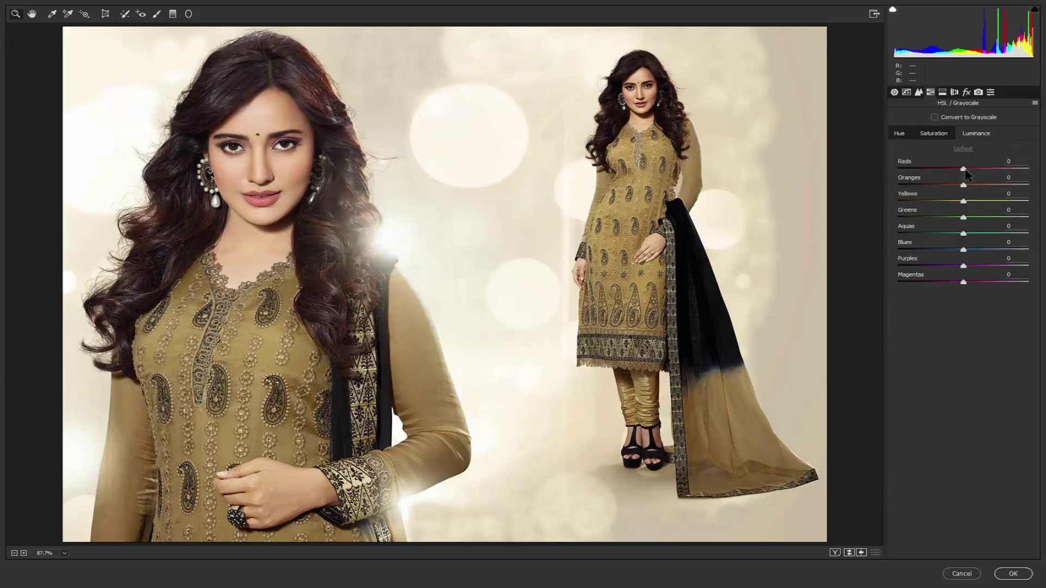
pyautogui.moveTo(964, 170)
pyautogui.mouseDown()
pyautogui.moveTo(984, 180)
pyautogui.moveTo(996, 170)
pyautogui.moveTo(909, 171)
pyautogui.moveTo(991, 191)
pyautogui.mouseUp()
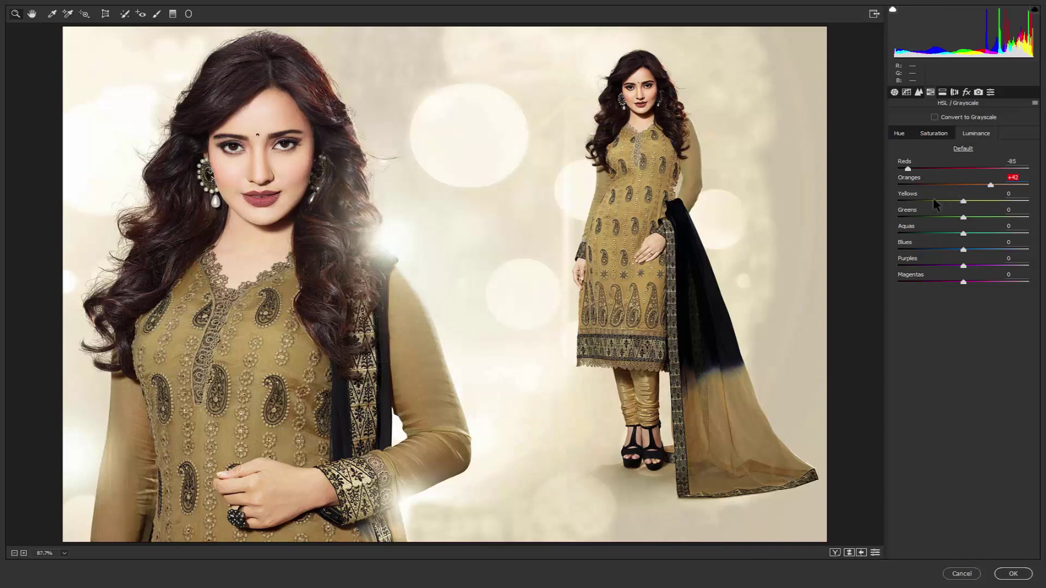
pyautogui.moveTo(963, 201)
pyautogui.mouseDown()
pyautogui.moveTo(927, 201)
pyautogui.moveTo(973, 202)
pyautogui.moveTo(910, 218)
pyautogui.mouseUp()
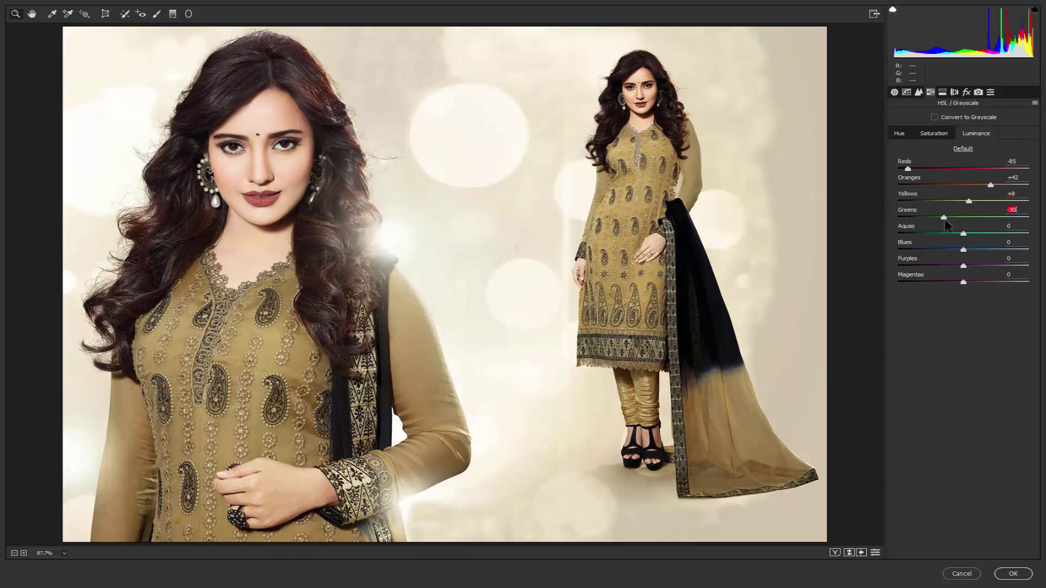
pyautogui.moveTo(909, 217)
pyautogui.mouseDown()
pyautogui.moveTo(974, 217)
pyautogui.moveTo(904, 219)
pyautogui.mouseUp()
# - Boost HSL saturation to Reds +82, Oranges +17 and Yellows +100
pyautogui.click(935, 136)
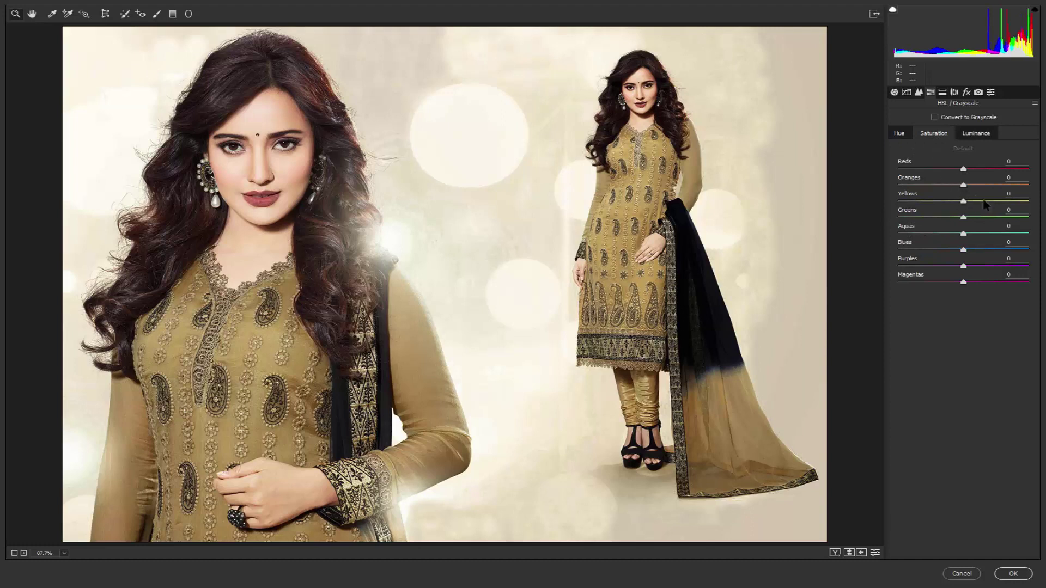
pyautogui.moveTo(963, 170); pyautogui.dragTo(1019, 178)
pyautogui.moveTo(963, 186)
pyautogui.mouseDown()
pyautogui.moveTo(950, 202)
pyautogui.moveTo(1038, 209)
pyautogui.mouseUp()
pyautogui.press('Up')
pyautogui.press('Up')
pyautogui.press('Up')
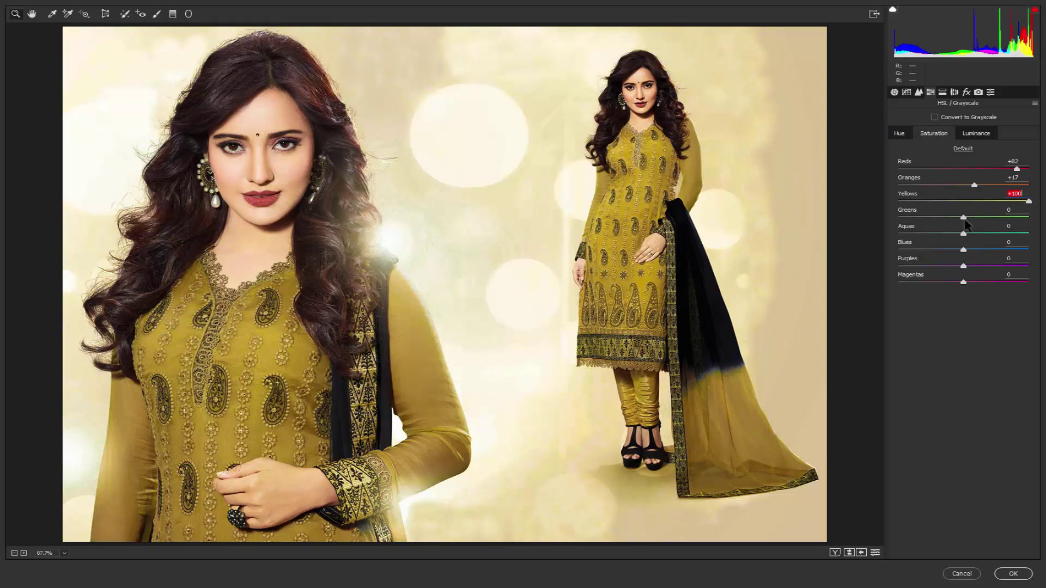
# - Fully desaturate Greens and lower Aquas saturation in HSL
pyautogui.click(900, 134)
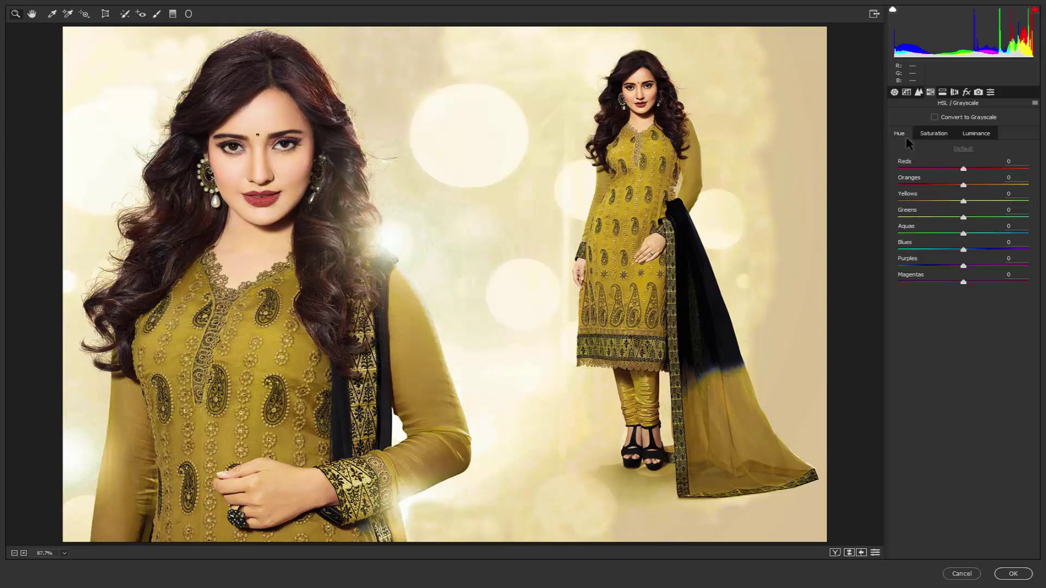
pyautogui.click(940, 136)
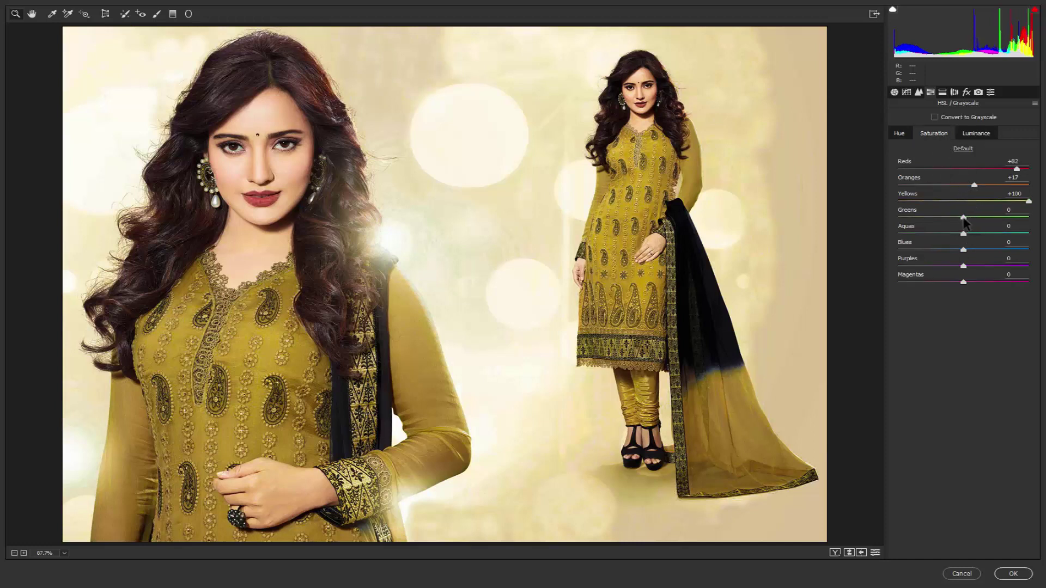
pyautogui.moveTo(964, 218); pyautogui.dragTo(897, 219)
pyautogui.moveTo(964, 235); pyautogui.dragTo(948, 234)
# - Set HSL luminance Yellows +12 and Magentas -100
pyautogui.click(978, 137)
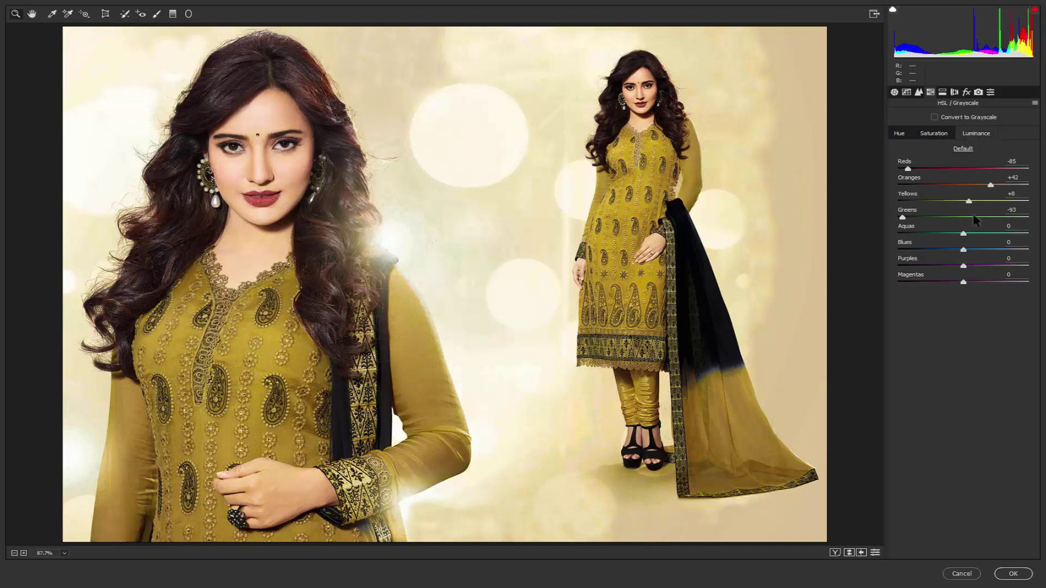
pyautogui.moveTo(969, 203)
pyautogui.mouseDown()
pyautogui.moveTo(952, 211)
pyautogui.moveTo(972, 213)
pyautogui.moveTo(983, 185)
pyautogui.moveTo(994, 186)
pyautogui.mouseUp()
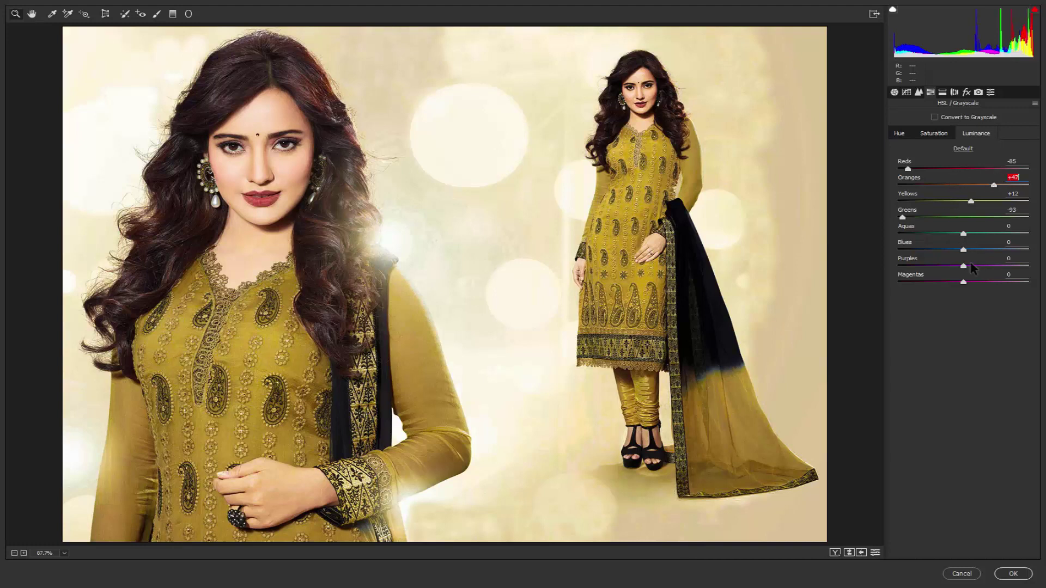
pyautogui.moveTo(964, 282); pyautogui.dragTo(882, 283)
# - Try Split Toning balance and highlight hue, leaving the highlight hue at 0
pyautogui.click(943, 94)
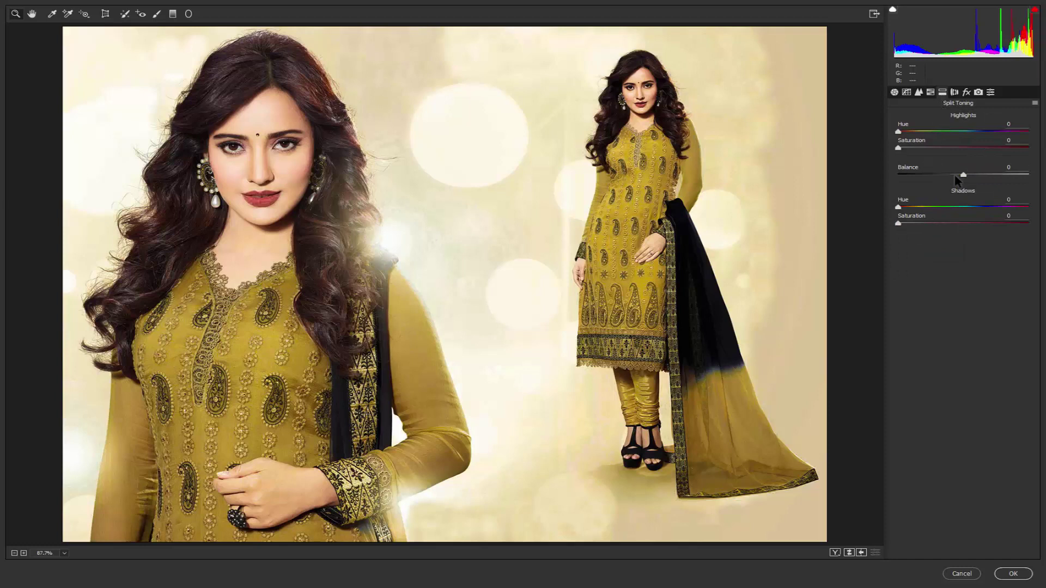
pyautogui.moveTo(957, 174)
pyautogui.mouseDown()
pyautogui.moveTo(926, 178)
pyautogui.moveTo(961, 189)
pyautogui.mouseUp()
pyautogui.moveTo(907, 136); pyautogui.dragTo(948, 141)
pyautogui.moveTo(911, 137); pyautogui.dragTo(899, 136)
# - Set Dehaze +8 and a Highlight Priority post-crop vignette of about -42
pyautogui.click(954, 93)
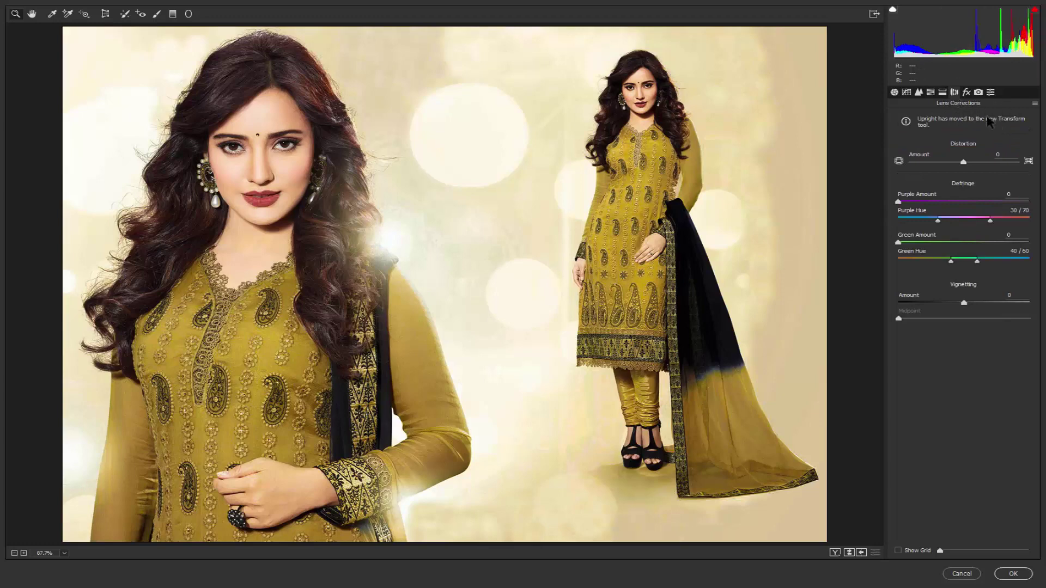
pyautogui.click(968, 93)
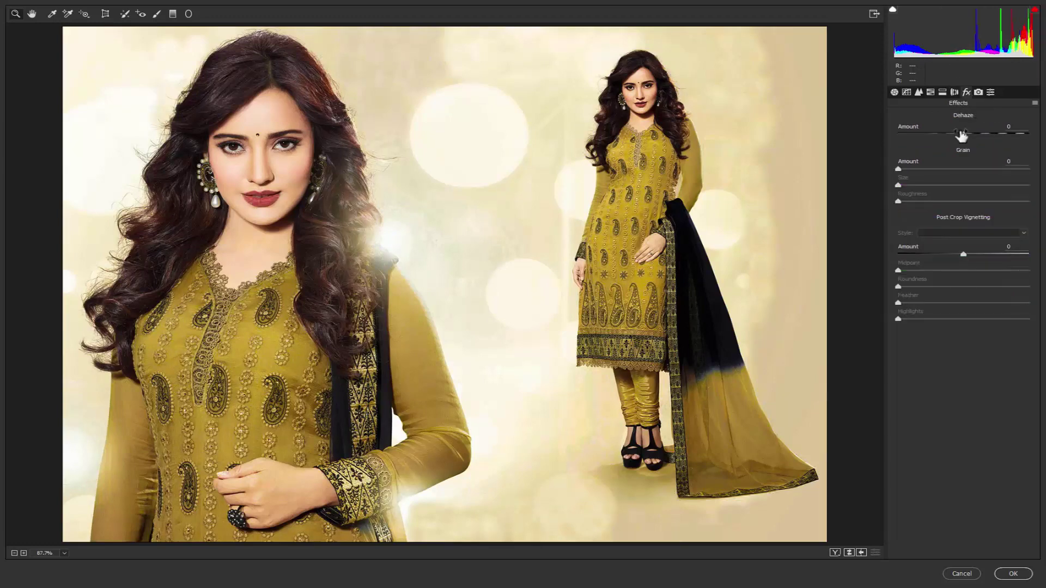
pyautogui.moveTo(964, 134); pyautogui.dragTo(1005, 140)
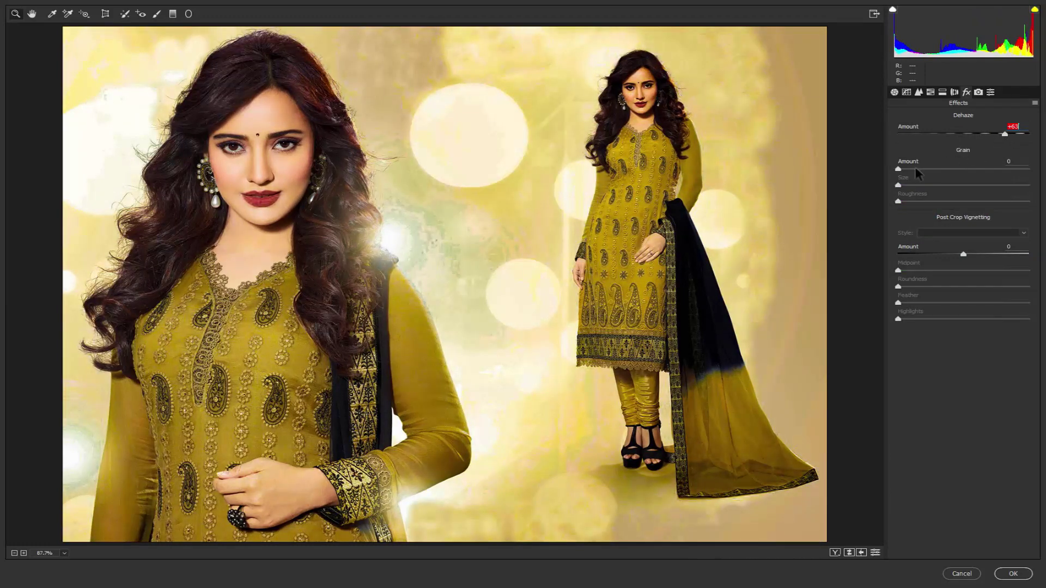
pyautogui.moveTo(899, 169); pyautogui.dragTo(888, 172)
pyautogui.moveTo(1004, 134); pyautogui.dragTo(968, 134)
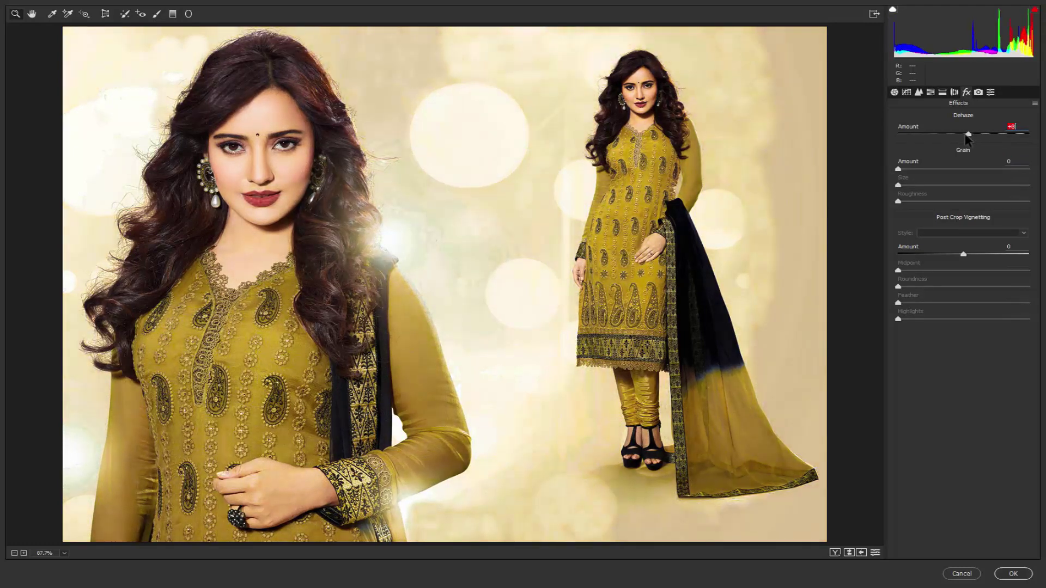
pyautogui.moveTo(963, 255); pyautogui.dragTo(936, 260)
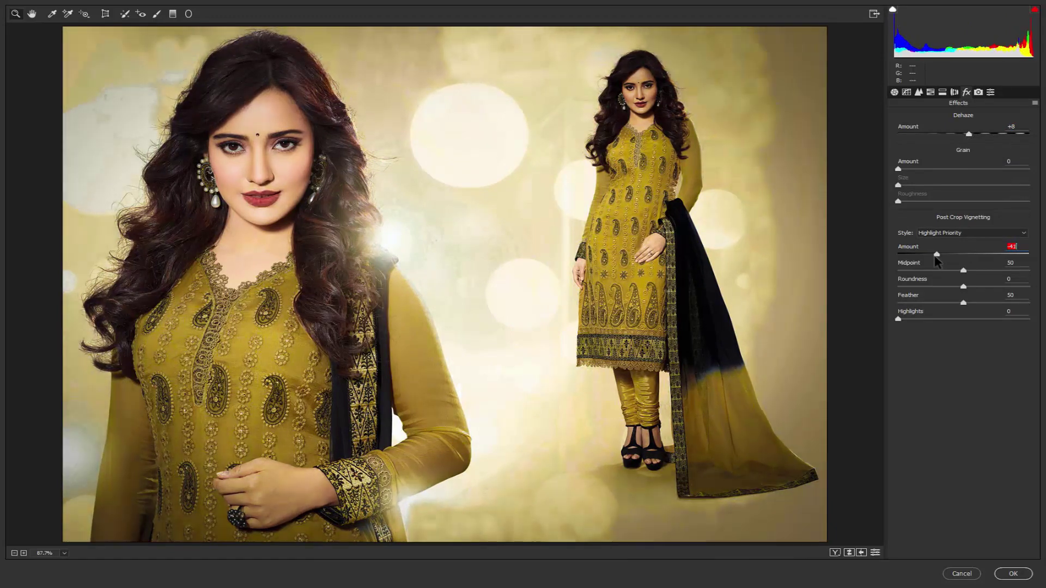
# - Review HSL saturation, then set Basic Exposure, Shadows -26 and Whites +35
pyautogui.click(942, 94)
pyautogui.click(930, 94)
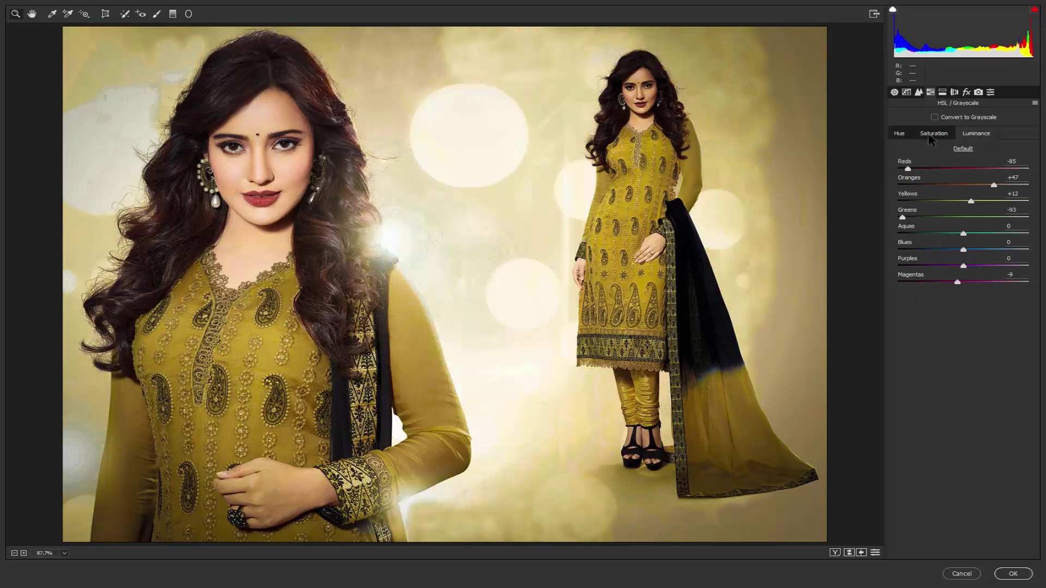
pyautogui.click(932, 133)
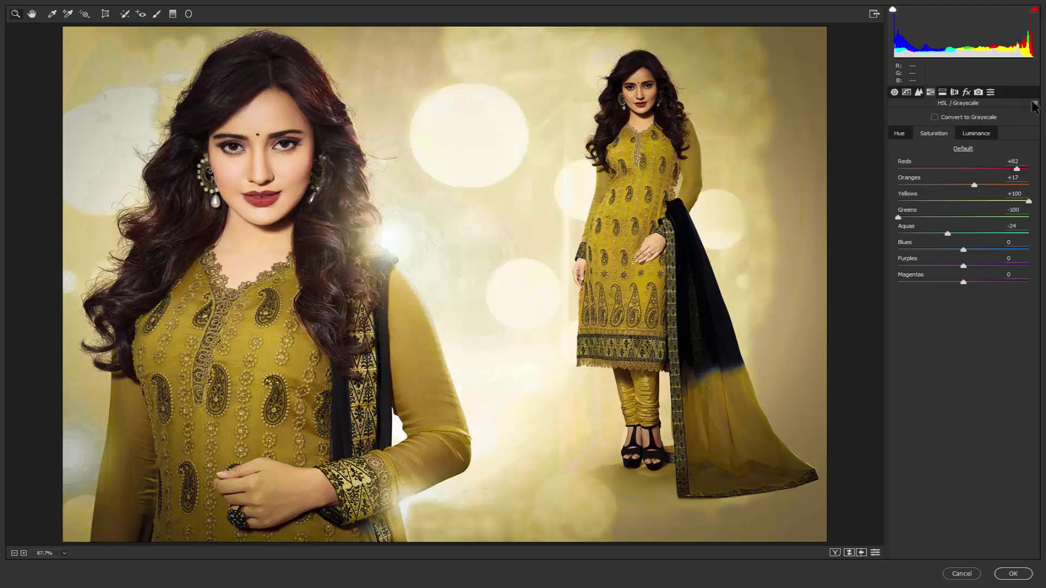
pyautogui.click(895, 93)
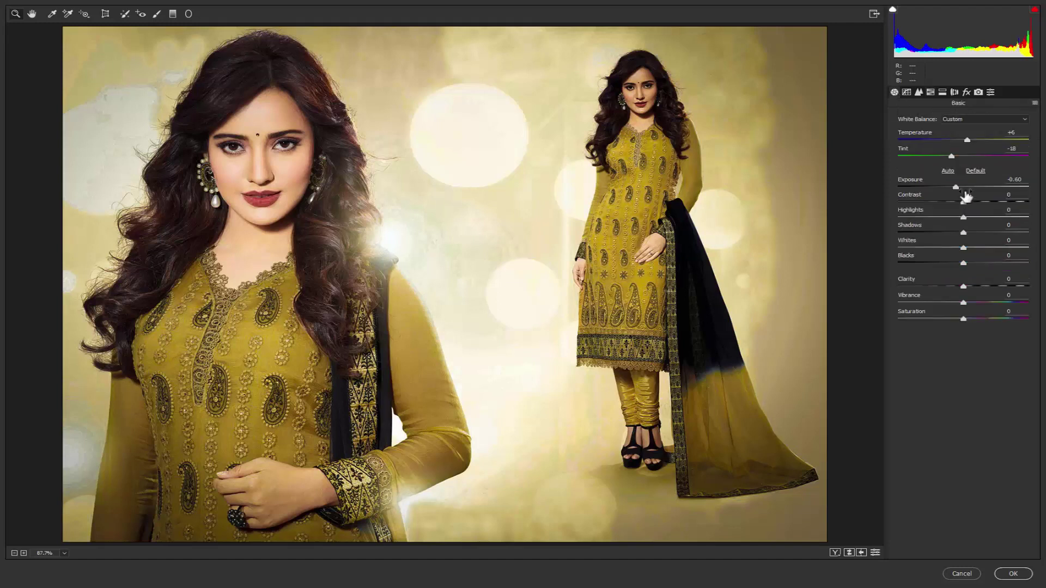
pyautogui.moveTo(958, 190)
pyautogui.mouseDown()
pyautogui.moveTo(929, 191)
pyautogui.moveTo(957, 196)
pyautogui.mouseUp()
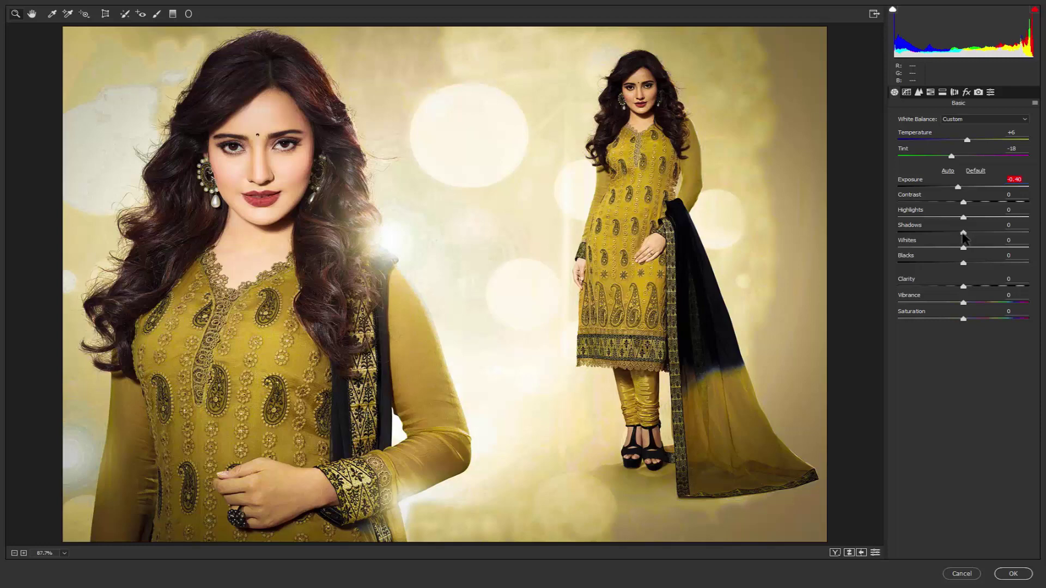
pyautogui.moveTo(964, 234); pyautogui.dragTo(947, 241)
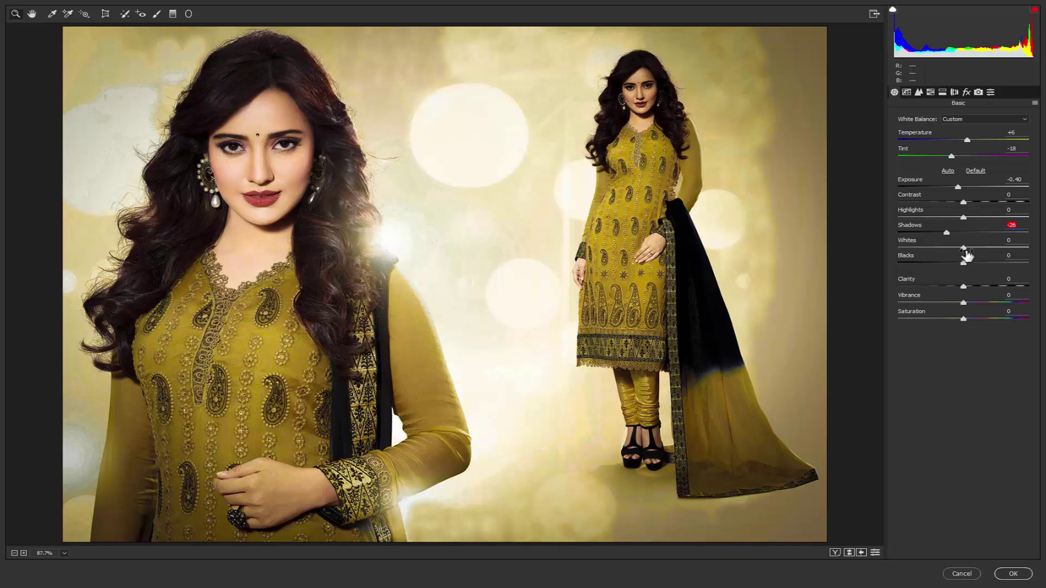
pyautogui.moveTo(964, 248)
pyautogui.mouseDown()
pyautogui.moveTo(988, 252)
pyautogui.moveTo(917, 277)
pyautogui.moveTo(947, 276)
pyautogui.mouseUp()
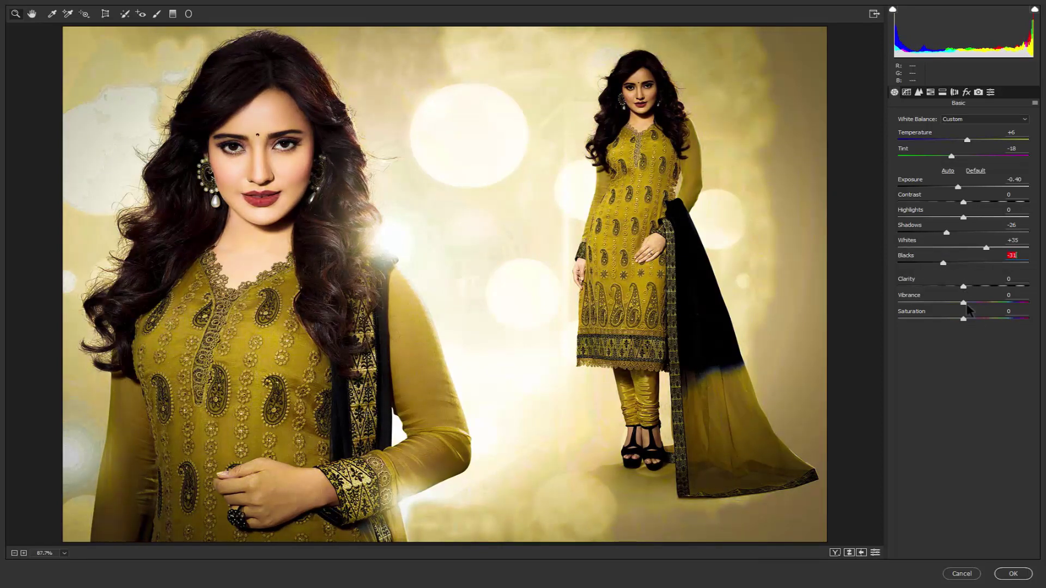
# - Keep Custom white balance at Temperature +7 and nudge Exposure up to -0.15
pyautogui.click(980, 120)
pyautogui.click(981, 123)
pyautogui.press('Up')
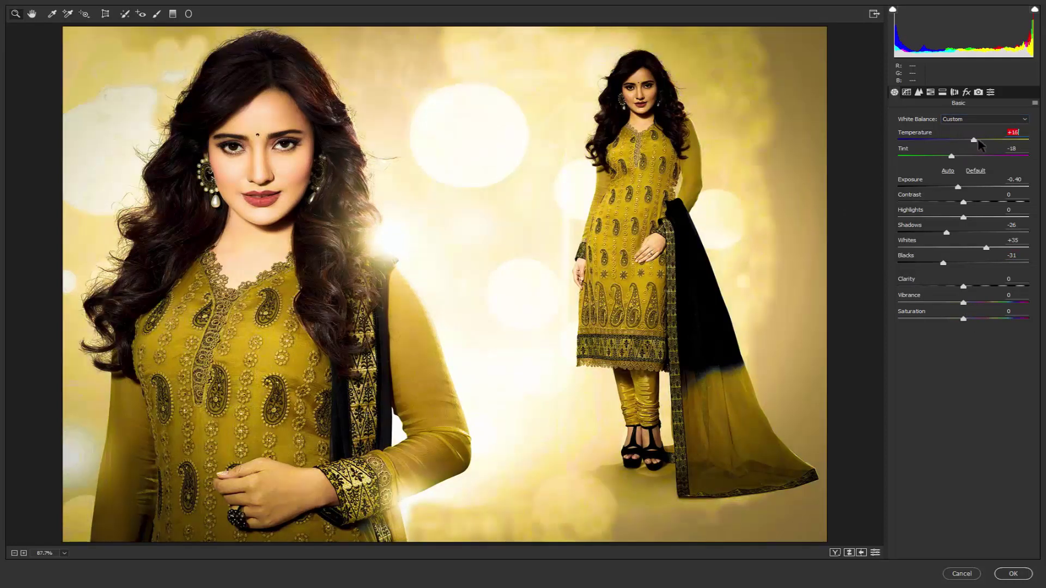
pyautogui.press('Up')
pyautogui.press('Down')
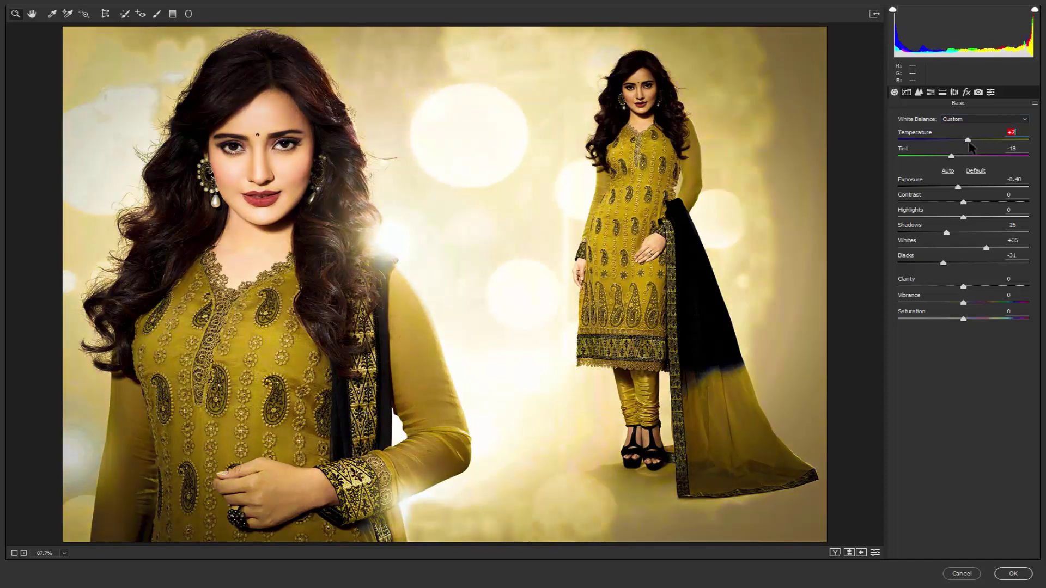
pyautogui.press('Down')
pyautogui.moveTo(960, 187); pyautogui.dragTo(962, 188)
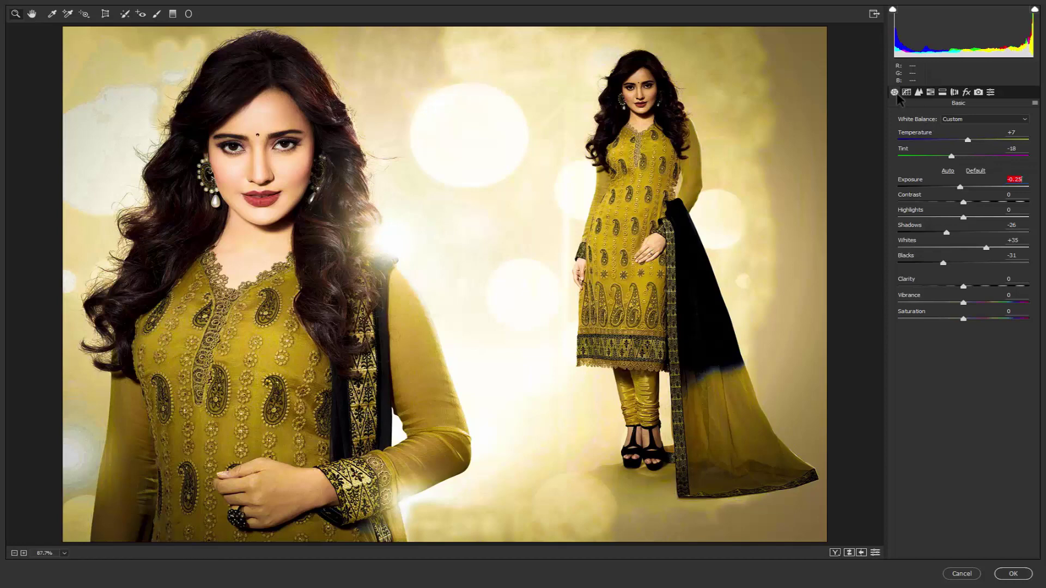
# - Set parametric Tone Curve Lights -9 and Shadows -29, then view the Point curve
pyautogui.click(907, 92)
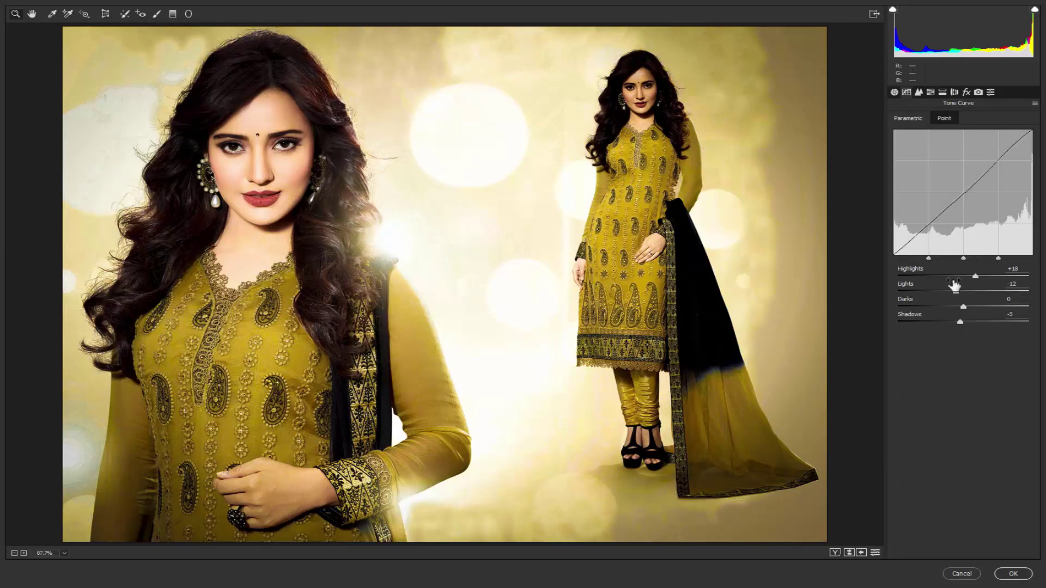
pyautogui.moveTo(956, 292)
pyautogui.mouseDown()
pyautogui.moveTo(974, 294)
pyautogui.moveTo(948, 296)
pyautogui.moveTo(978, 321)
pyautogui.moveTo(960, 314)
pyautogui.mouseUp()
pyautogui.moveTo(955, 323)
pyautogui.mouseDown()
pyautogui.moveTo(918, 321)
pyautogui.moveTo(982, 322)
pyautogui.moveTo(948, 324)
pyautogui.mouseUp()
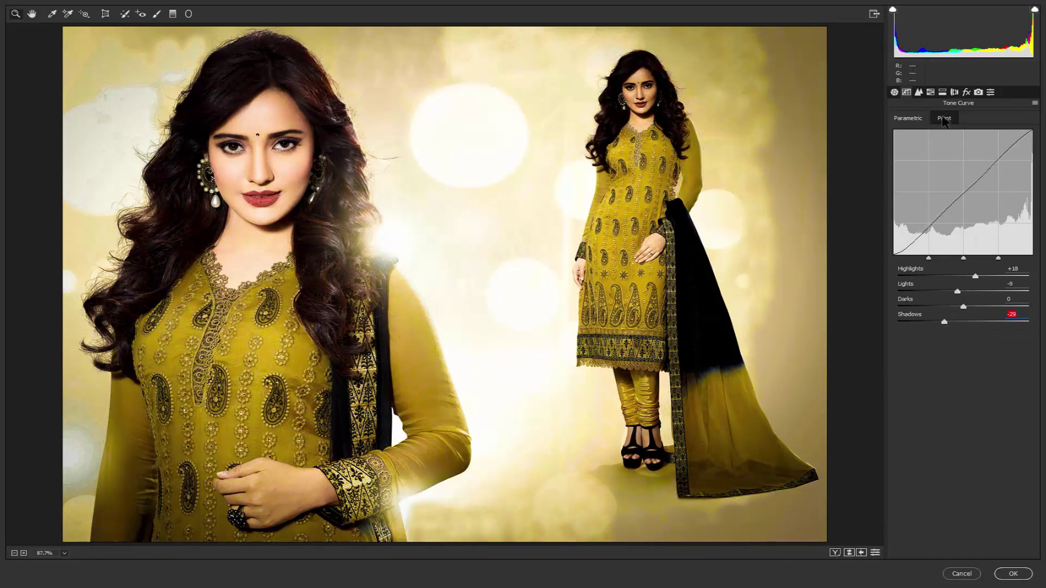
pyautogui.click(940, 121)
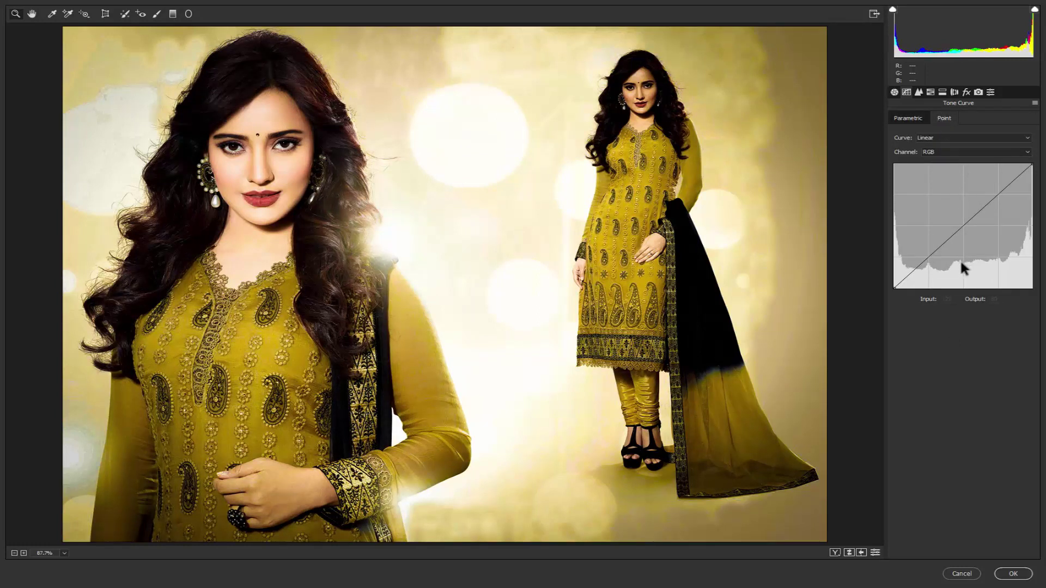
# - Raise Sharpening Detail to 32 and test Lens Distortion, leaving it at 0
pyautogui.click(919, 93)
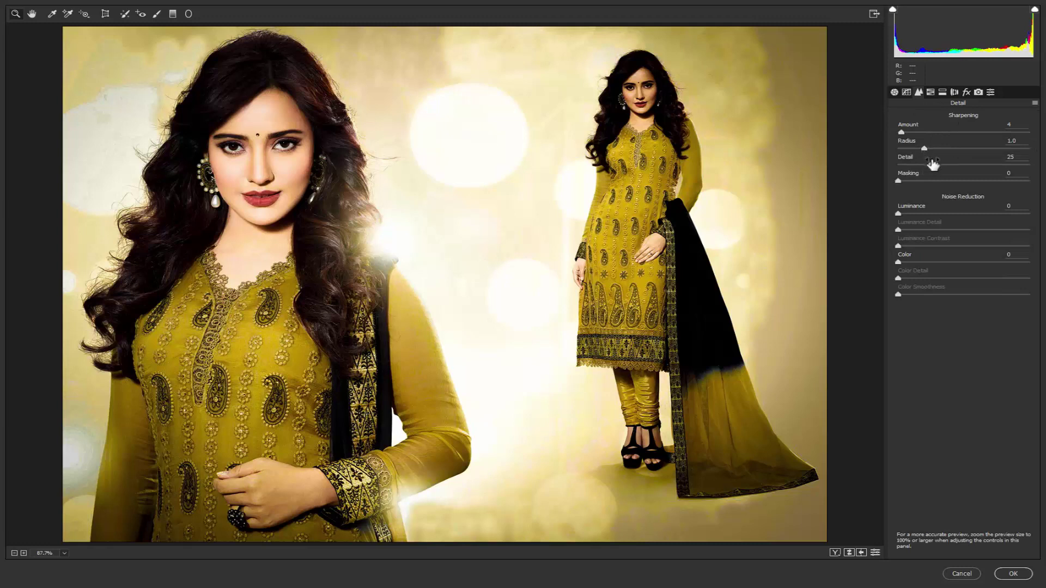
pyautogui.moveTo(931, 164); pyautogui.dragTo(955, 170)
pyautogui.click(955, 93)
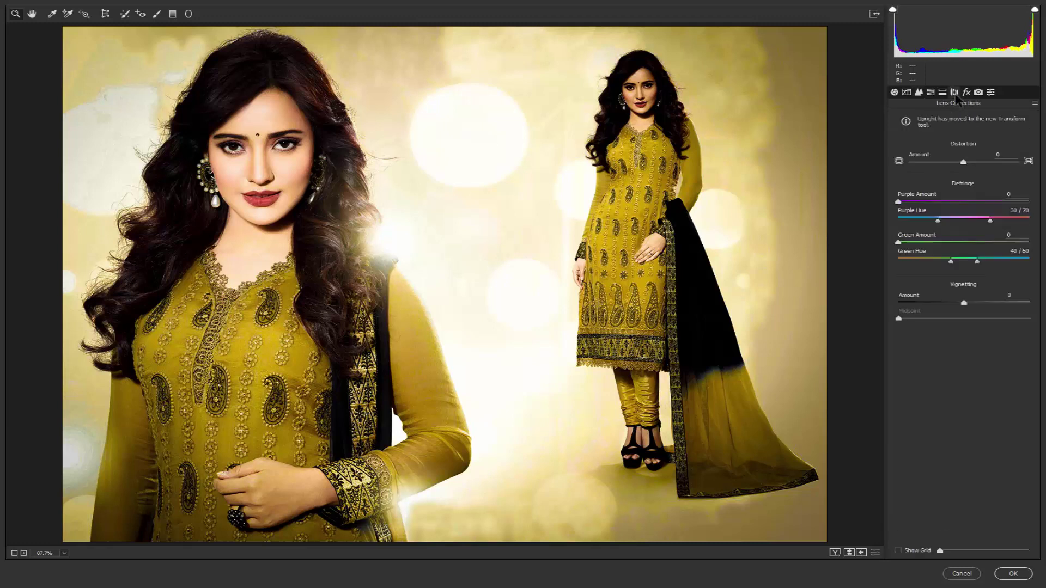
pyautogui.moveTo(964, 163); pyautogui.dragTo(965, 164)
# - Set Camera Calibration Green Primary Saturation -4, Red Primary Hue +4, and lower Red Primary Saturation
pyautogui.click(979, 93)
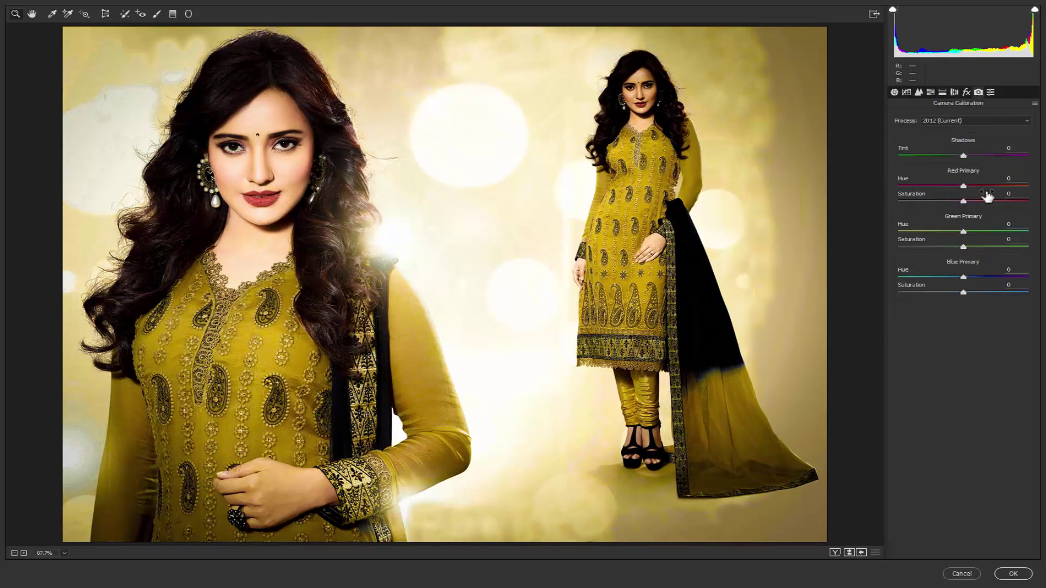
pyautogui.moveTo(964, 250)
pyautogui.mouseDown()
pyautogui.moveTo(973, 252)
pyautogui.moveTo(961, 232)
pyautogui.mouseUp()
pyautogui.moveTo(964, 188); pyautogui.dragTo(939, 192)
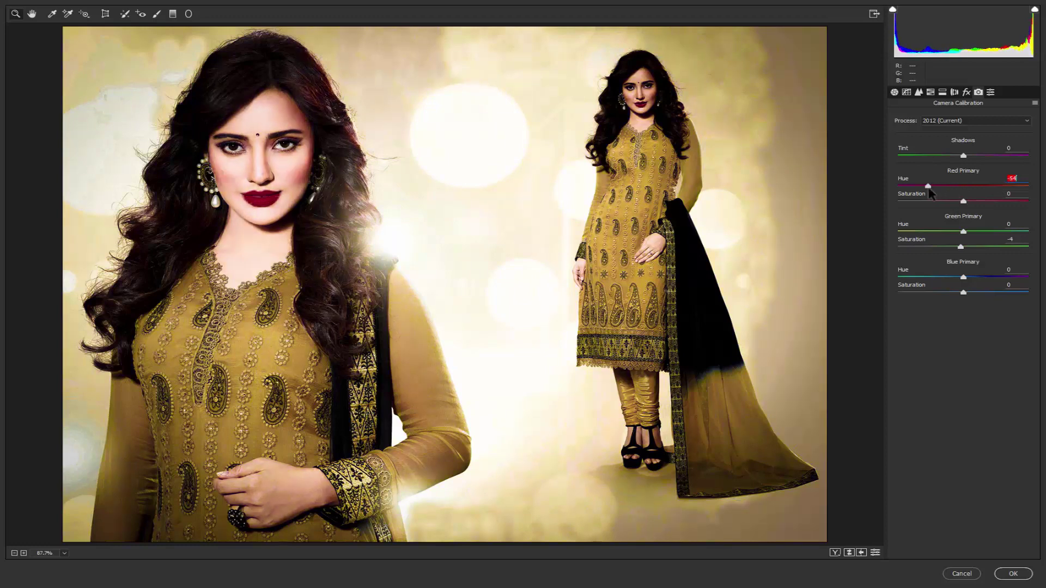
pyautogui.moveTo(939, 192); pyautogui.dragTo(957, 191)
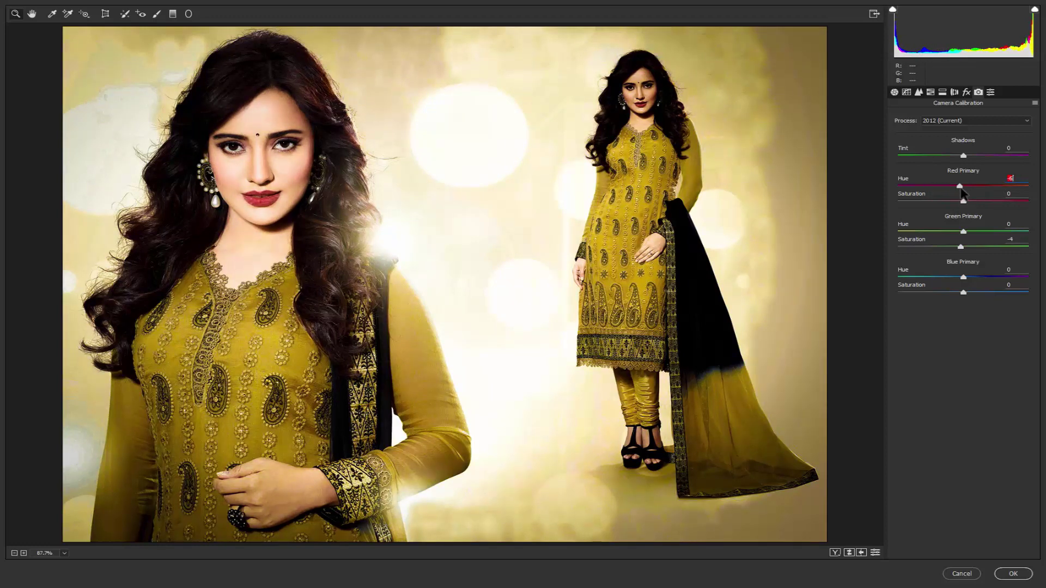
pyautogui.moveTo(961, 191); pyautogui.dragTo(968, 195)
pyautogui.moveTo(964, 202)
pyautogui.mouseDown()
pyautogui.moveTo(1007, 206)
pyautogui.moveTo(956, 213)
pyautogui.mouseUp()
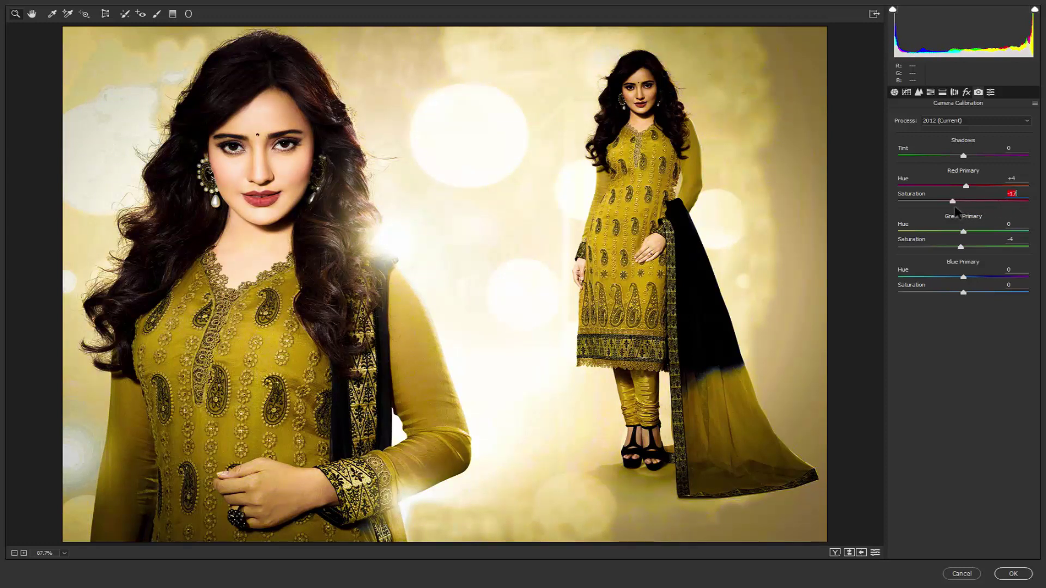
# - Raise HSL Reds saturation to +100, check Hue and Luminance tabs, then show Detail settings
pyautogui.click(931, 93)
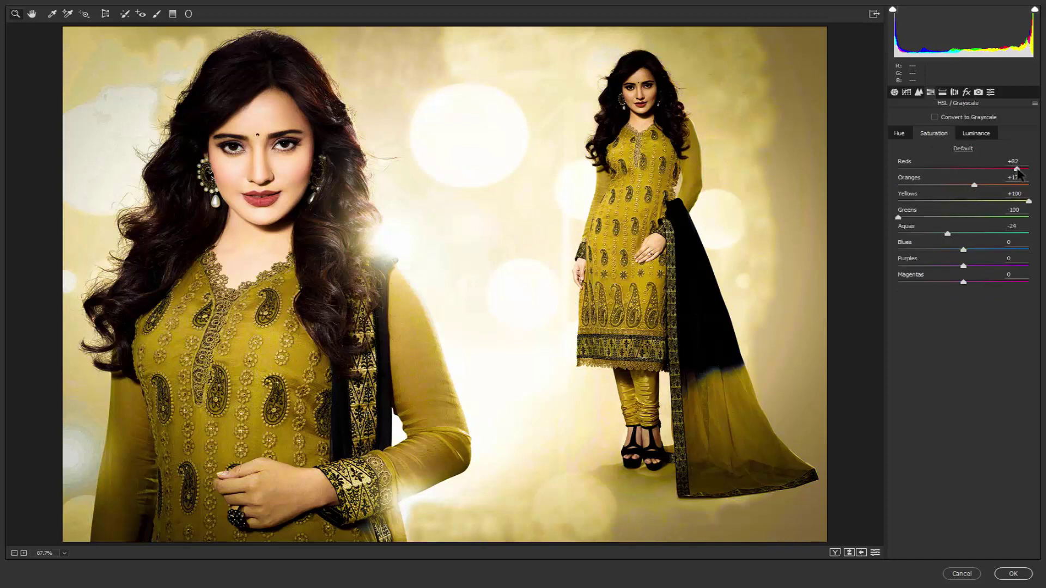
pyautogui.moveTo(1017, 169)
pyautogui.mouseDown()
pyautogui.moveTo(949, 179)
pyautogui.moveTo(1032, 185)
pyautogui.mouseUp()
pyautogui.click(970, 135)
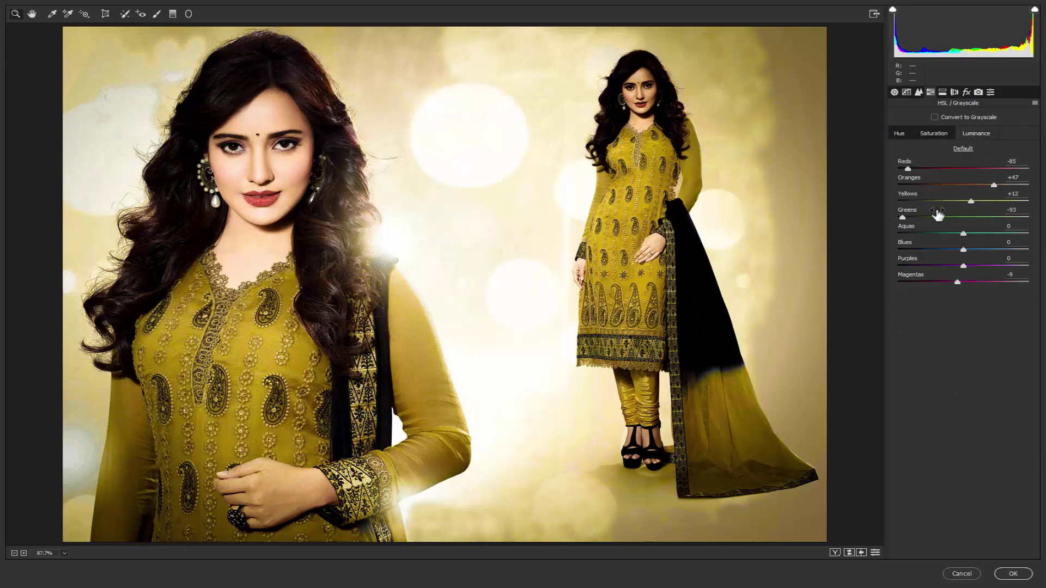
pyautogui.click(928, 135)
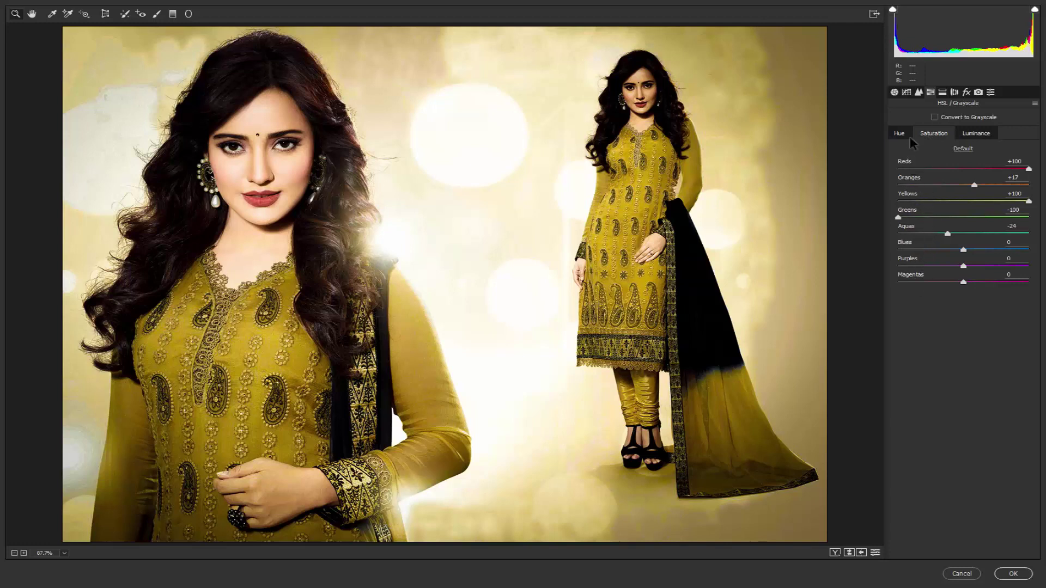
pyautogui.click(907, 134)
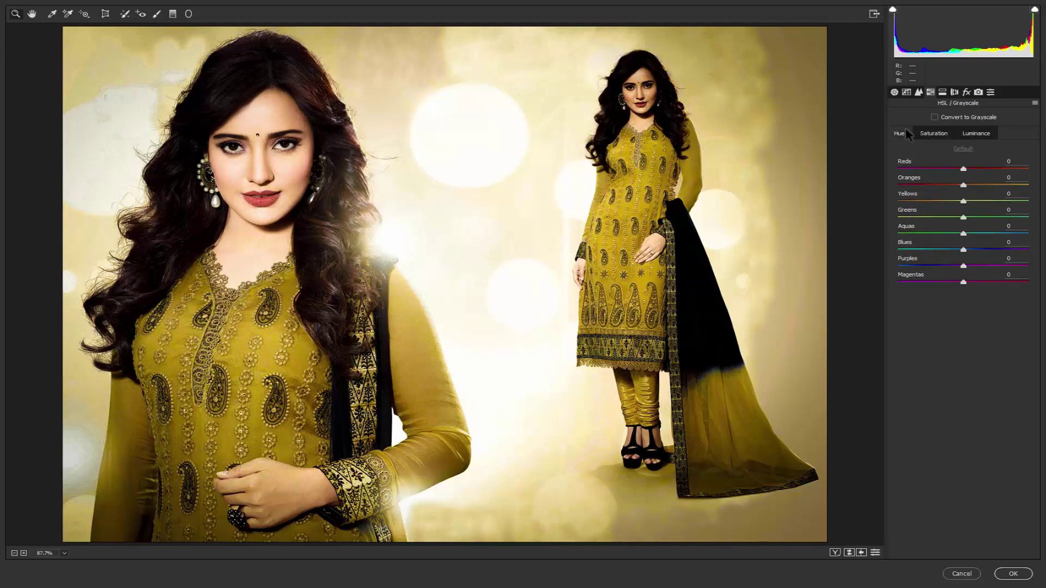
pyautogui.click(935, 134)
pyautogui.click(976, 135)
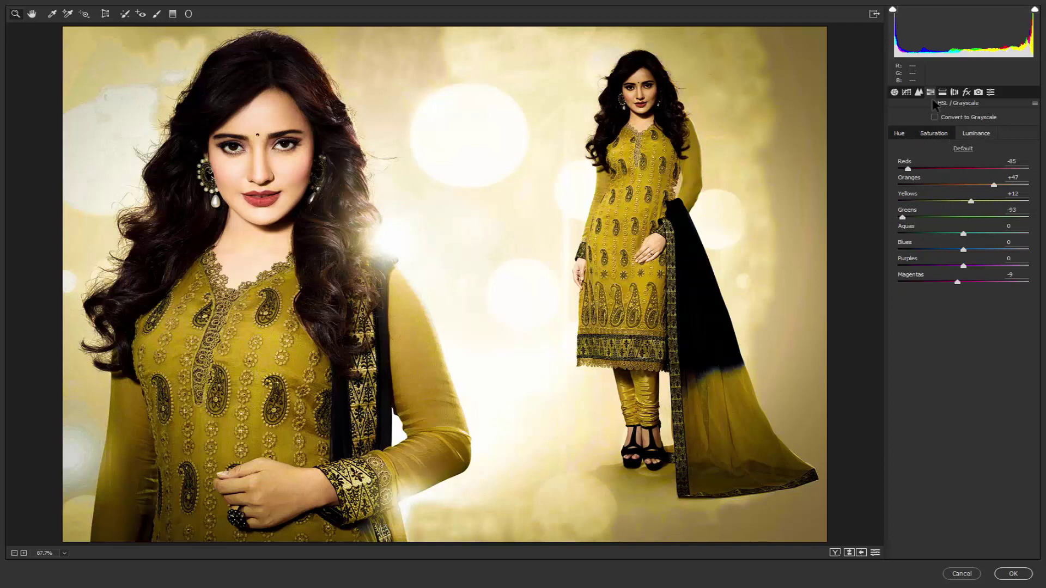
pyautogui.click(918, 94)
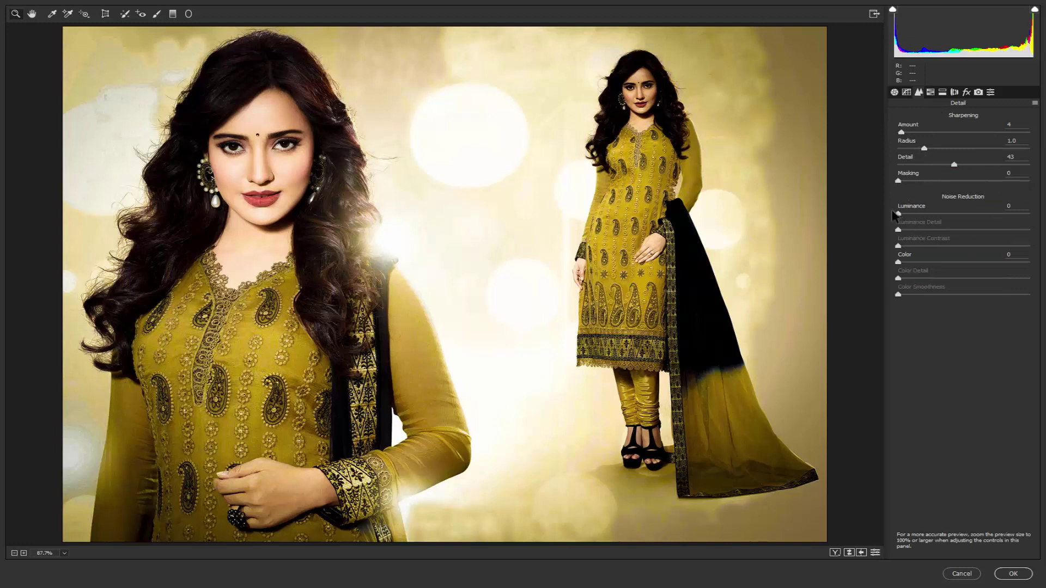
# - Add slight luminance noise reduction, then set the parametric curve to Highlights +47, Lights -9, Darks +24, Shadows about -40
pyautogui.moveTo(898, 213); pyautogui.dragTo(910, 214)
pyautogui.click(907, 93)
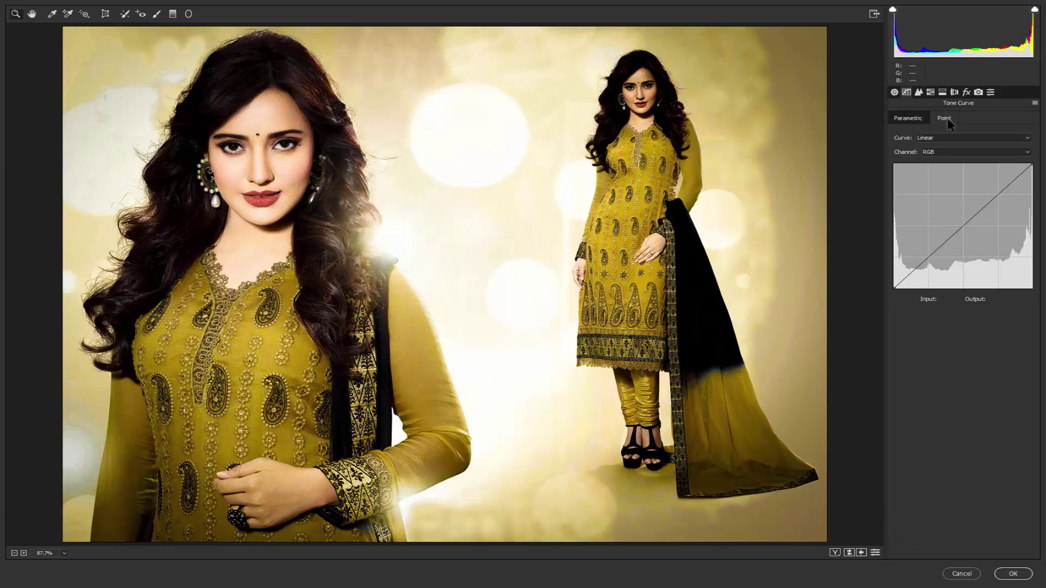
pyautogui.click(926, 120)
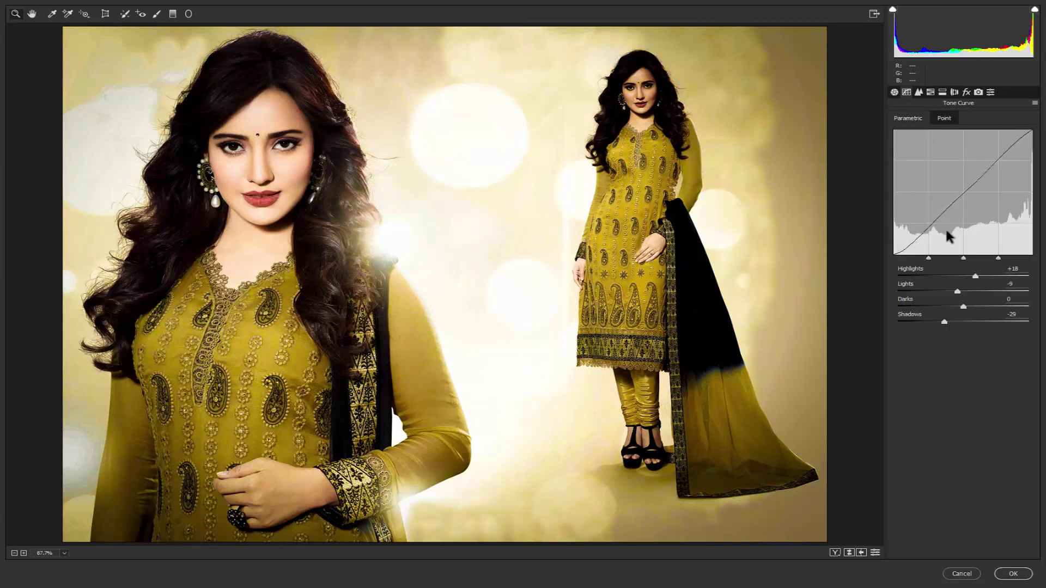
pyautogui.moveTo(976, 279)
pyautogui.mouseDown()
pyautogui.moveTo(1007, 282)
pyautogui.moveTo(995, 282)
pyautogui.mouseUp()
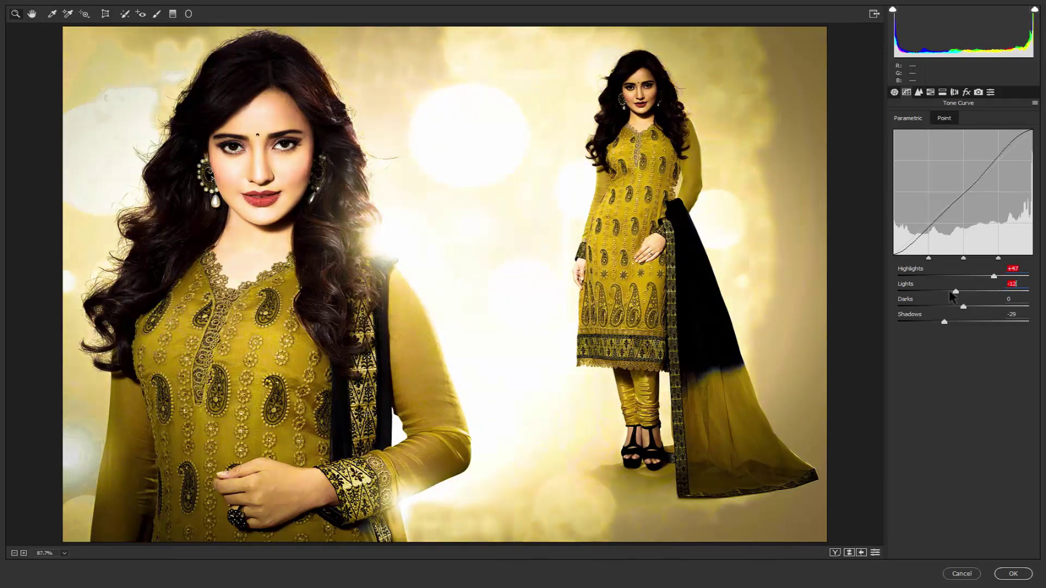
pyautogui.moveTo(958, 292)
pyautogui.mouseDown()
pyautogui.moveTo(970, 293)
pyautogui.moveTo(957, 291)
pyautogui.mouseUp()
pyautogui.moveTo(963, 306)
pyautogui.mouseDown()
pyautogui.moveTo(980, 307)
pyautogui.moveTo(915, 328)
pyautogui.mouseUp()
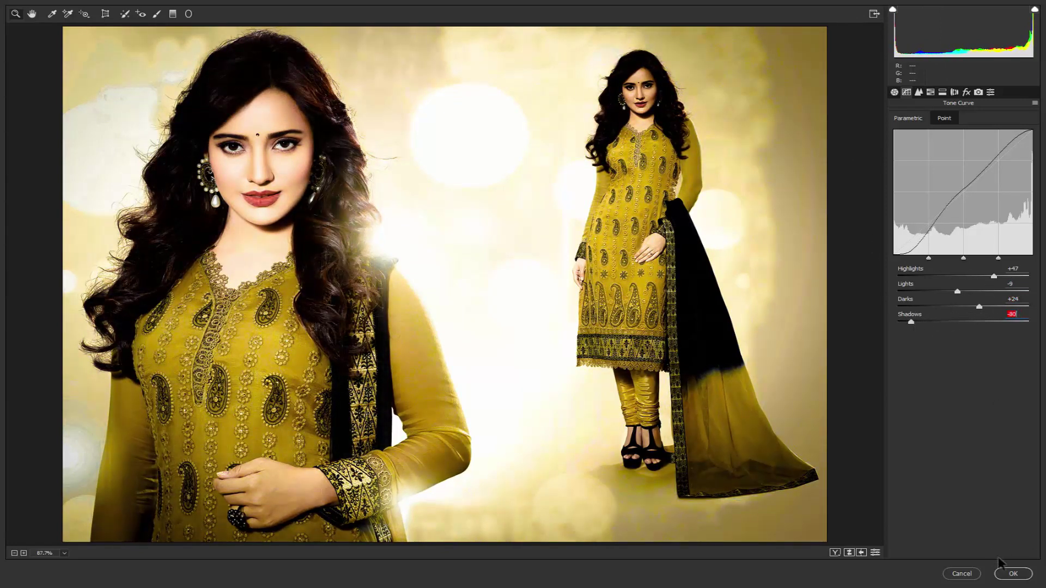
# - Lower the Reds saturation in HSL to +77
pyautogui.click(920, 93)
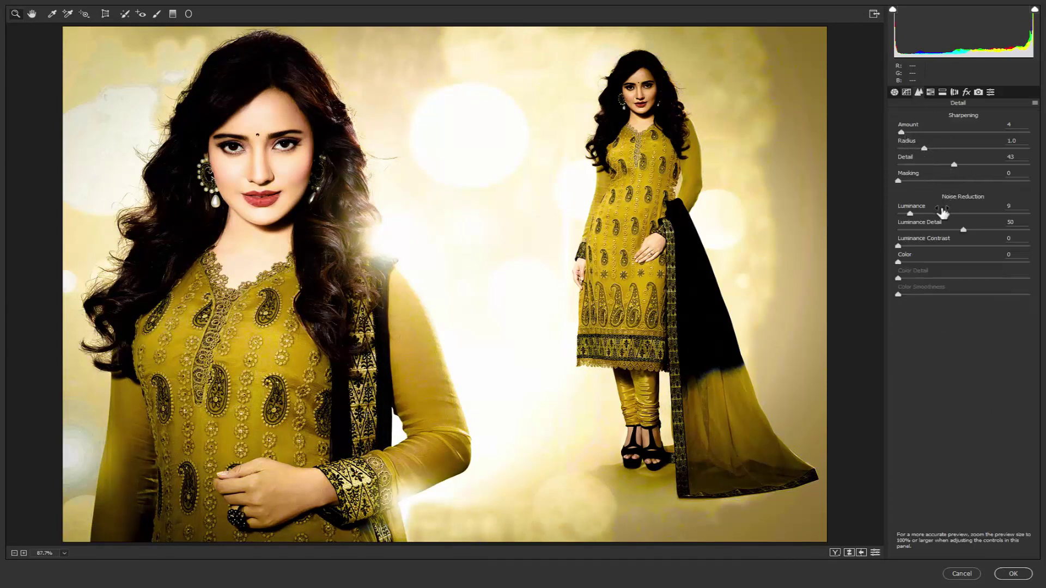
pyautogui.click(931, 93)
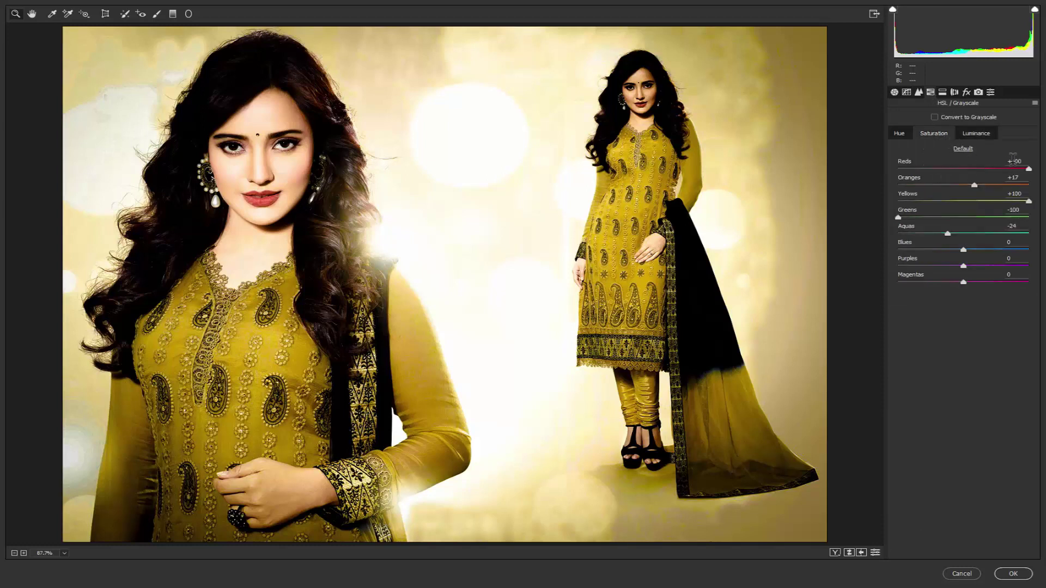
pyautogui.moveTo(1028, 169); pyautogui.dragTo(1013, 173)
# - Shift the split-toning Balance to +30 and apply the Camera Raw edits
pyautogui.click(954, 93)
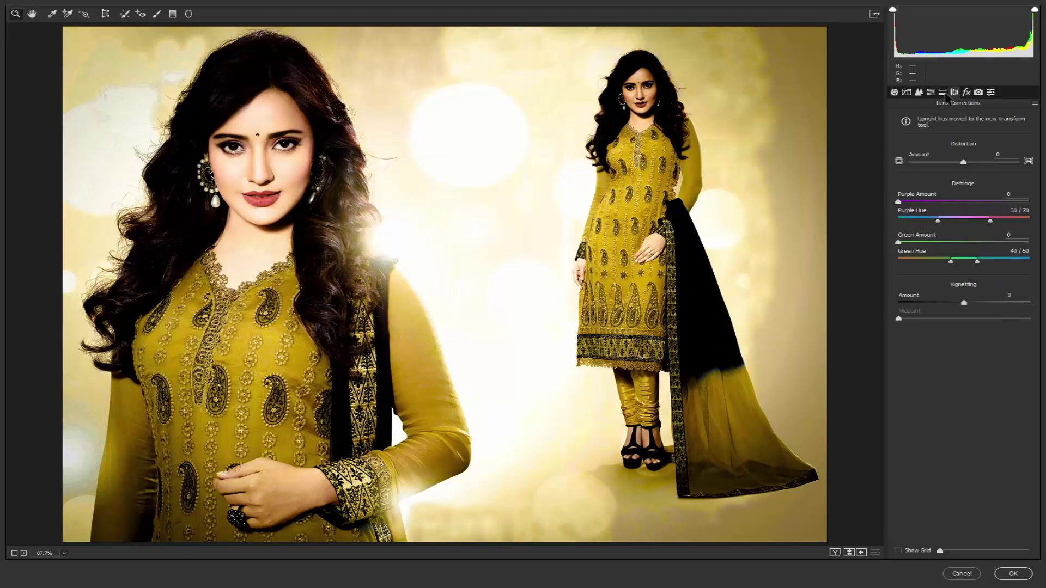
pyautogui.click(943, 92)
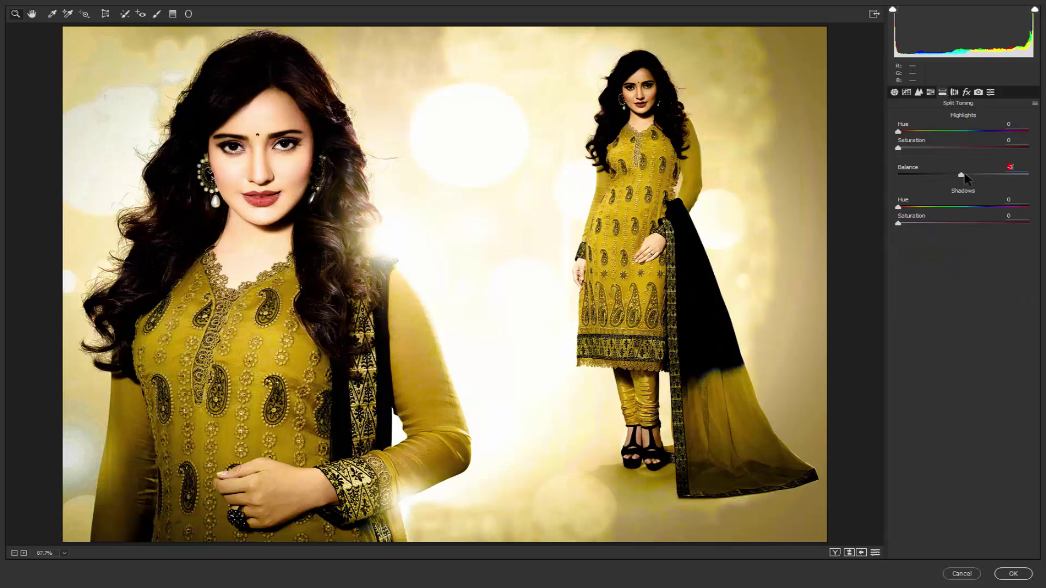
pyautogui.moveTo(964, 179)
pyautogui.mouseDown()
pyautogui.moveTo(993, 184)
pyautogui.moveTo(975, 181)
pyautogui.mouseUp()
pyautogui.click(1014, 574)
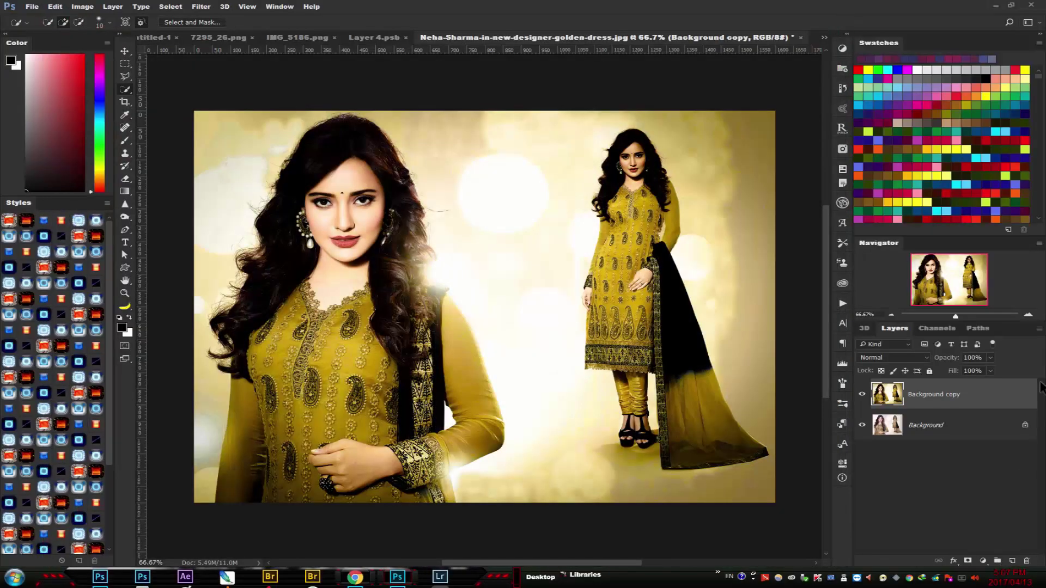
# - Toggle the Background copy layer's visibility to compare it with the original, then bring up the Filter menu
pyautogui.click(862, 394)
pyautogui.click(862, 394)
pyautogui.click(862, 394)
pyautogui.click(862, 395)
pyautogui.click(201, 7)
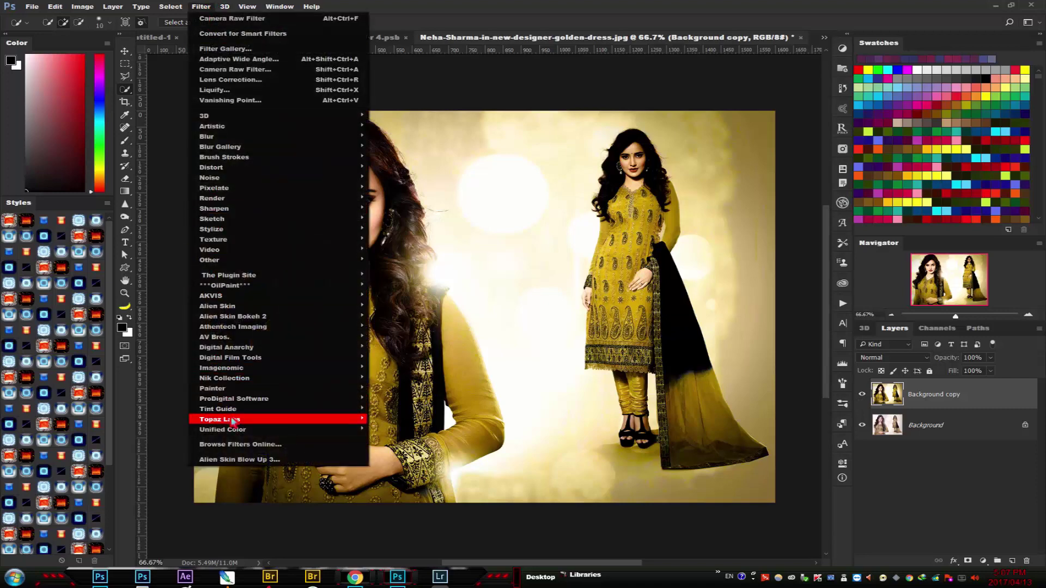
# - Preview Topaz Clean 3's Skin Smoothing Natural preset on the photo, then exit the plugin
pyautogui.moveTo(219, 420)
pyautogui.click(433, 243)
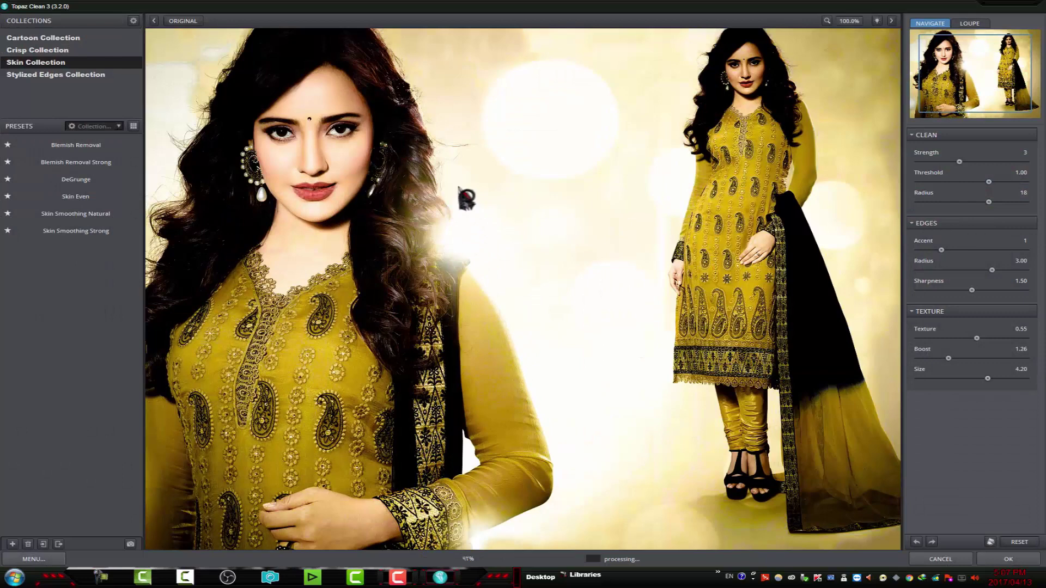
pyautogui.moveTo(75, 214)
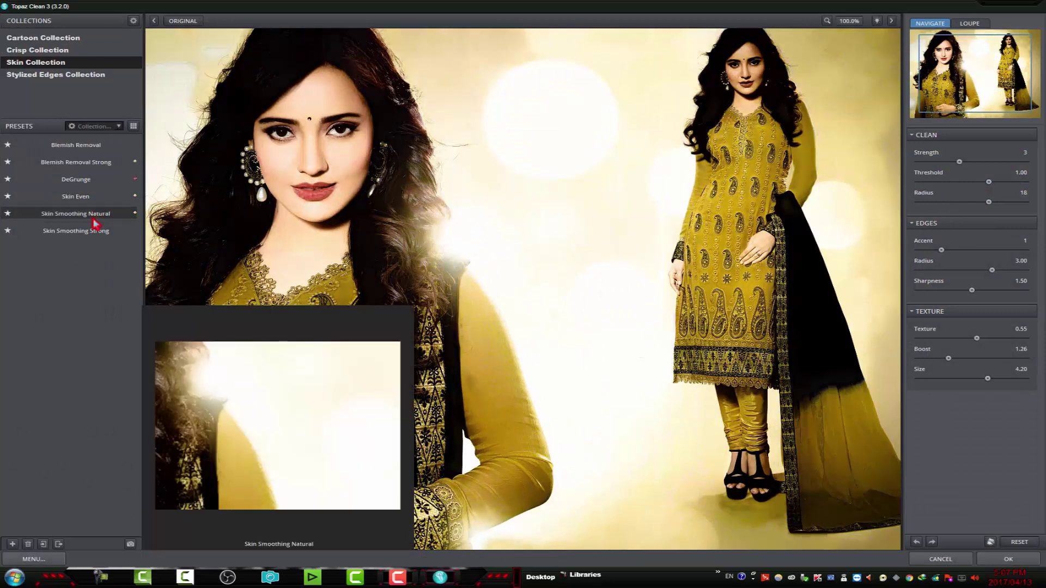
pyautogui.click(94, 222)
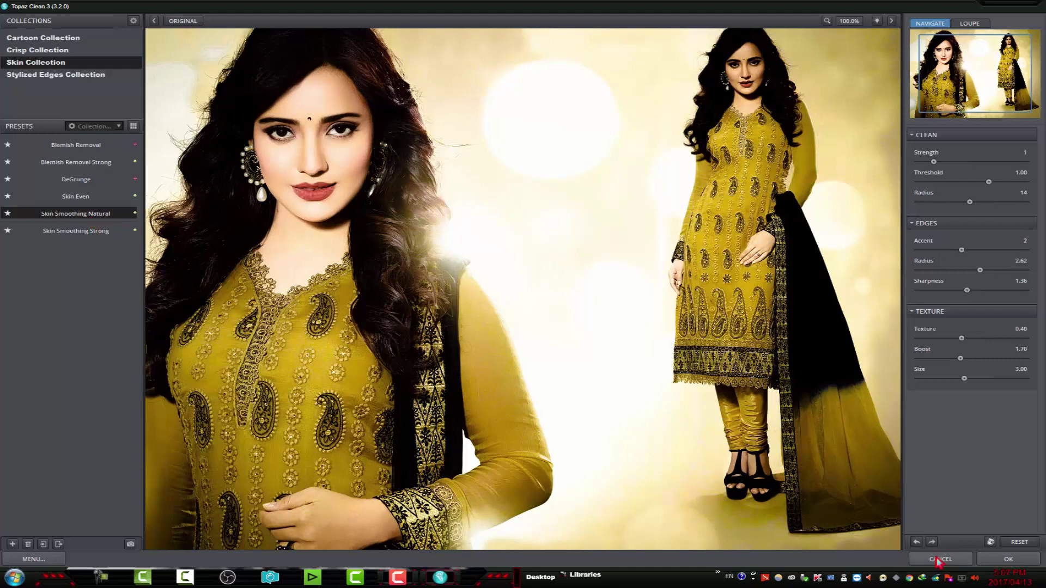
pyautogui.click(1015, 561)
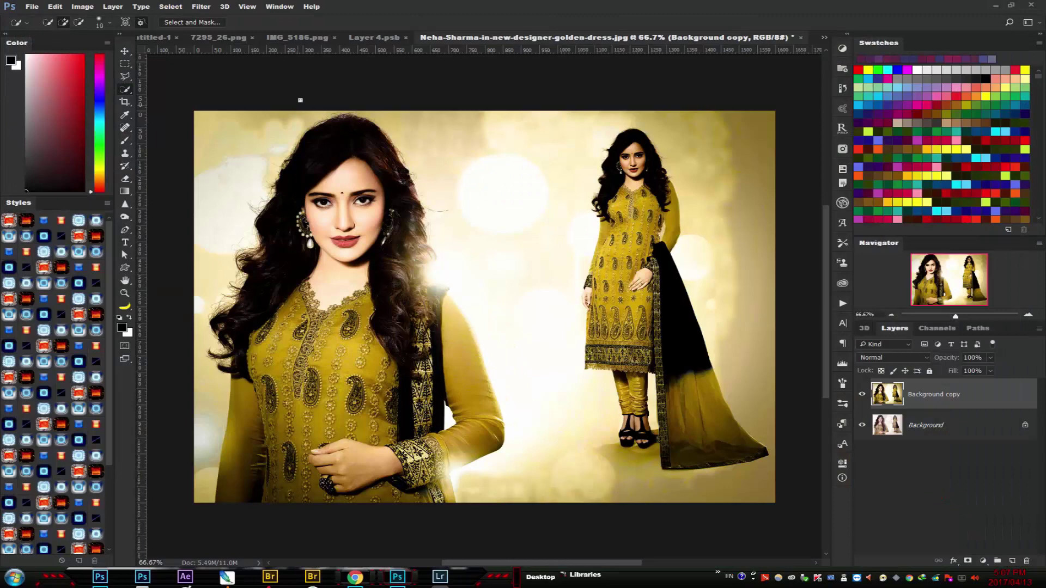
# - Apply Color Efex Pro 4's Cross Processing filter at 100% strength as a new layer
pyautogui.click(200, 6)
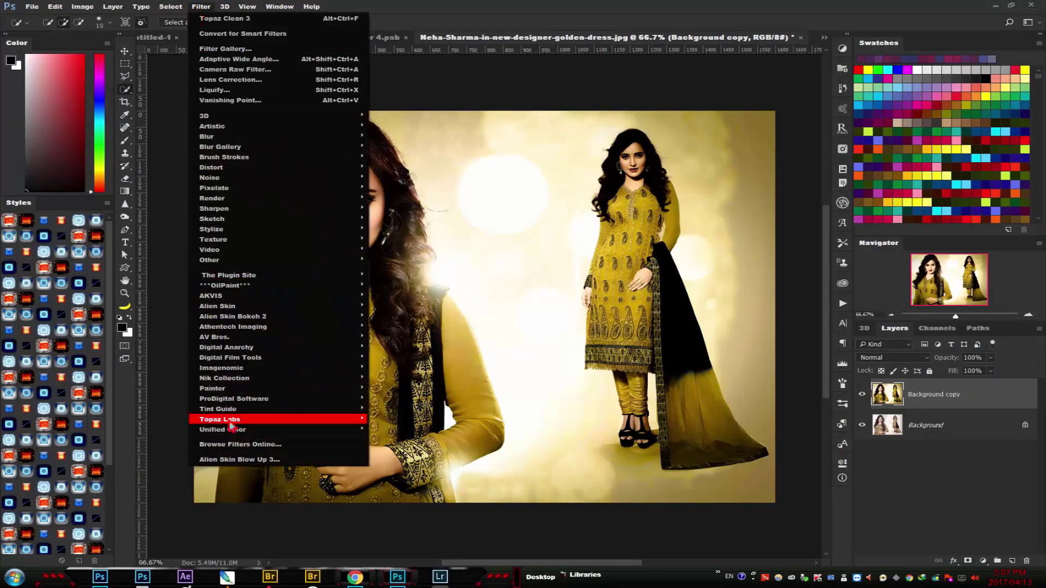
pyautogui.moveTo(224, 378)
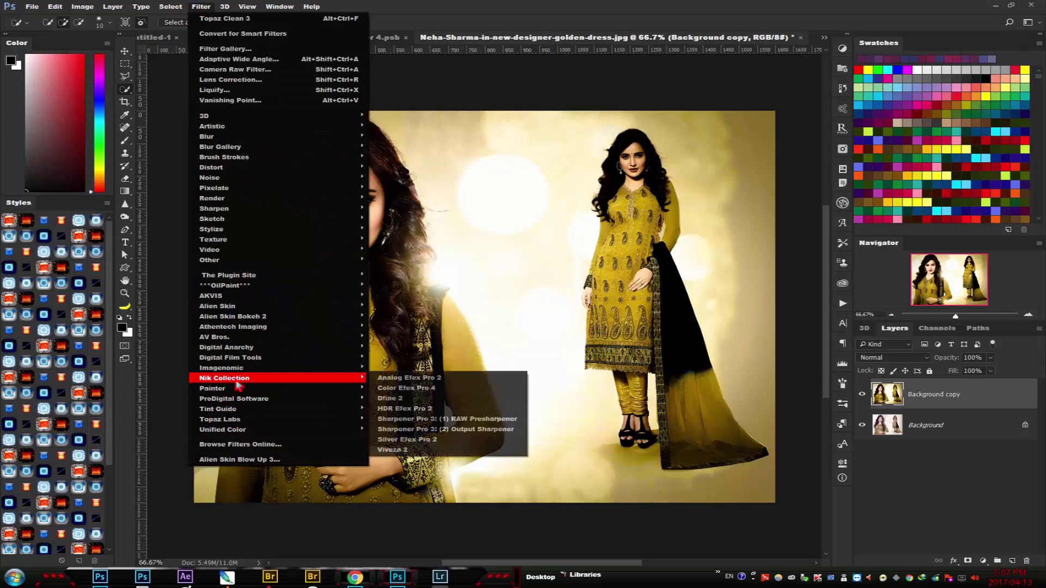
pyautogui.click(412, 390)
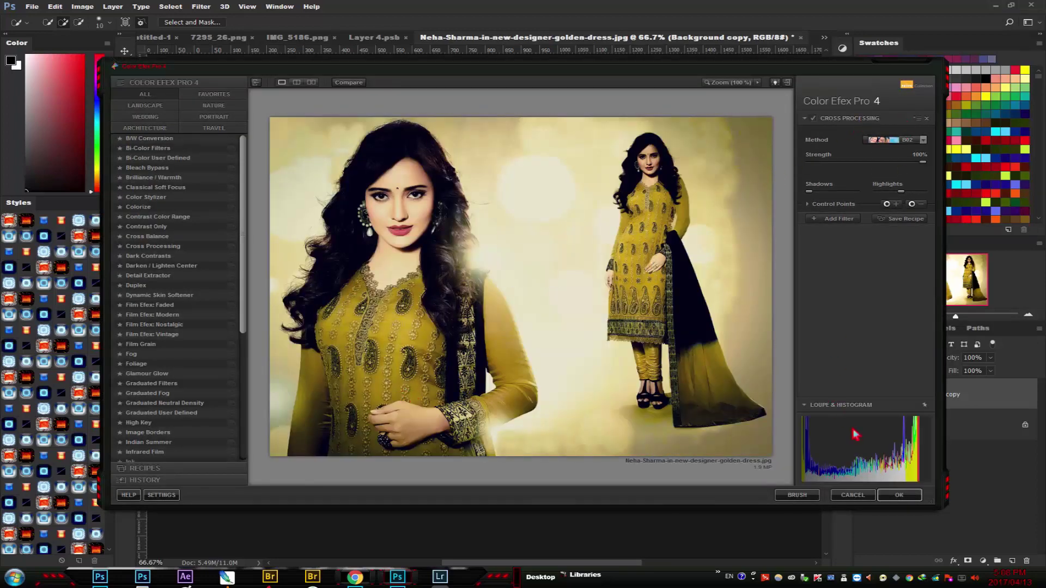
pyautogui.click(899, 496)
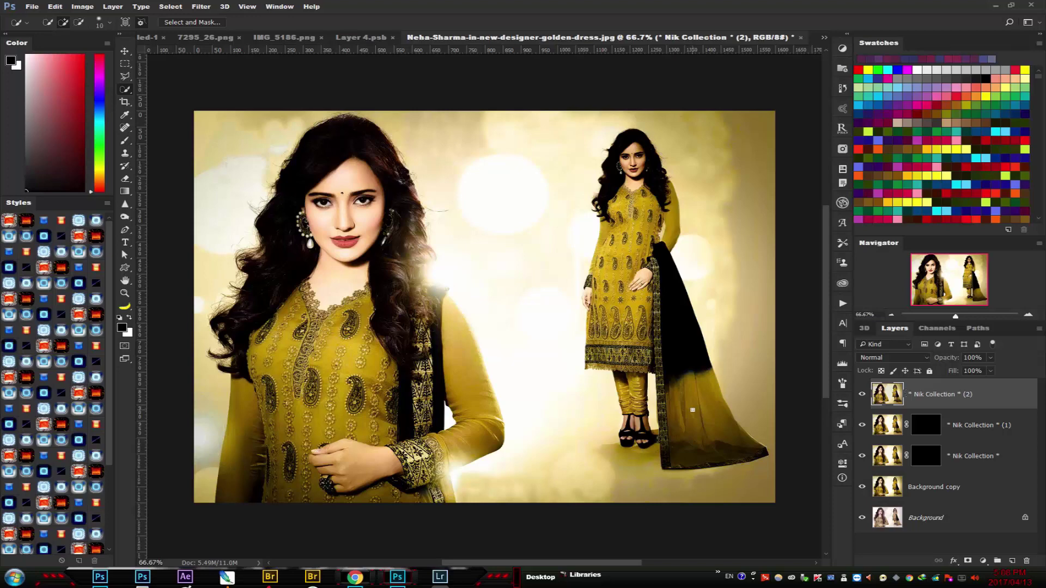
# - Start a Save As into the Downloads folder with the file name 'ffffffffffff'
pyautogui.click(28, 7)
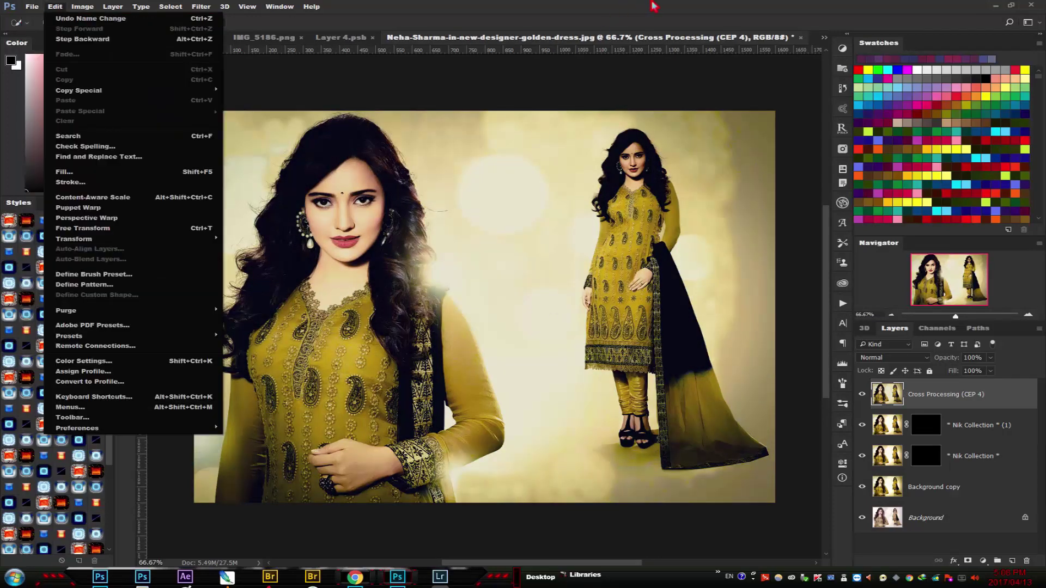
pyautogui.moveTo(31, 6)
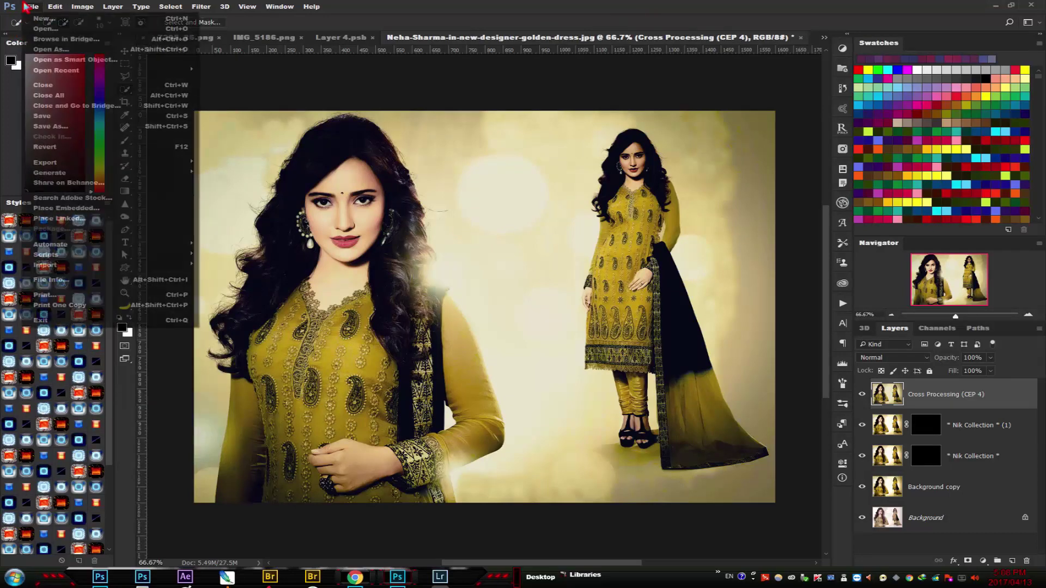
pyautogui.click(49, 127)
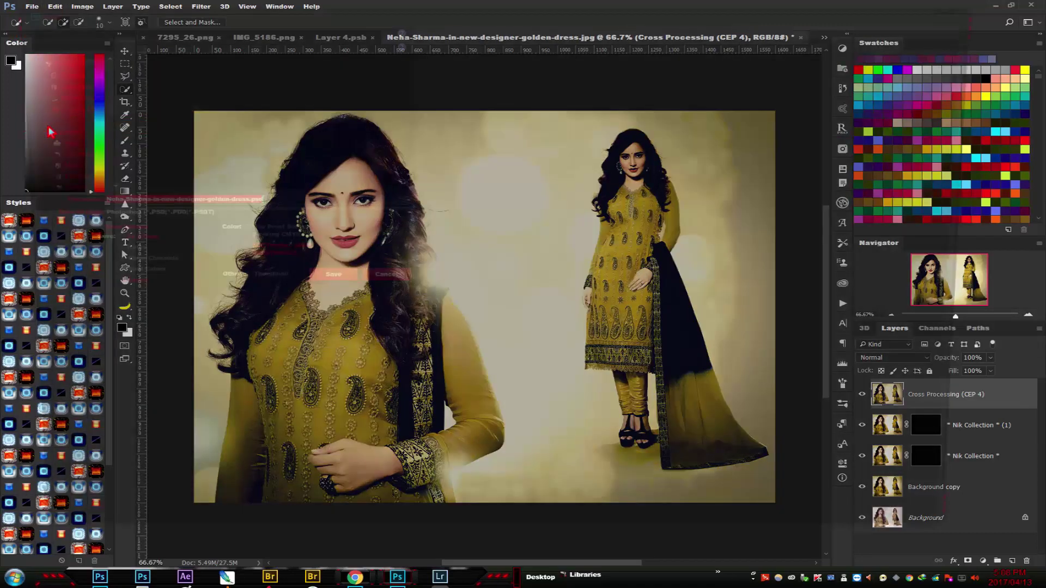
pyautogui.click(43, 82)
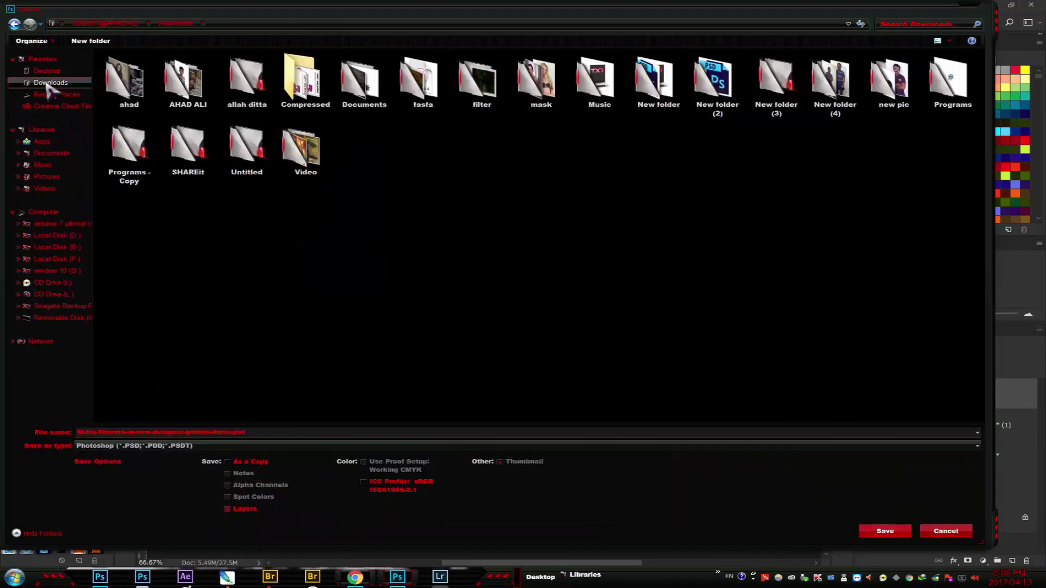
pyautogui.click(246, 432)
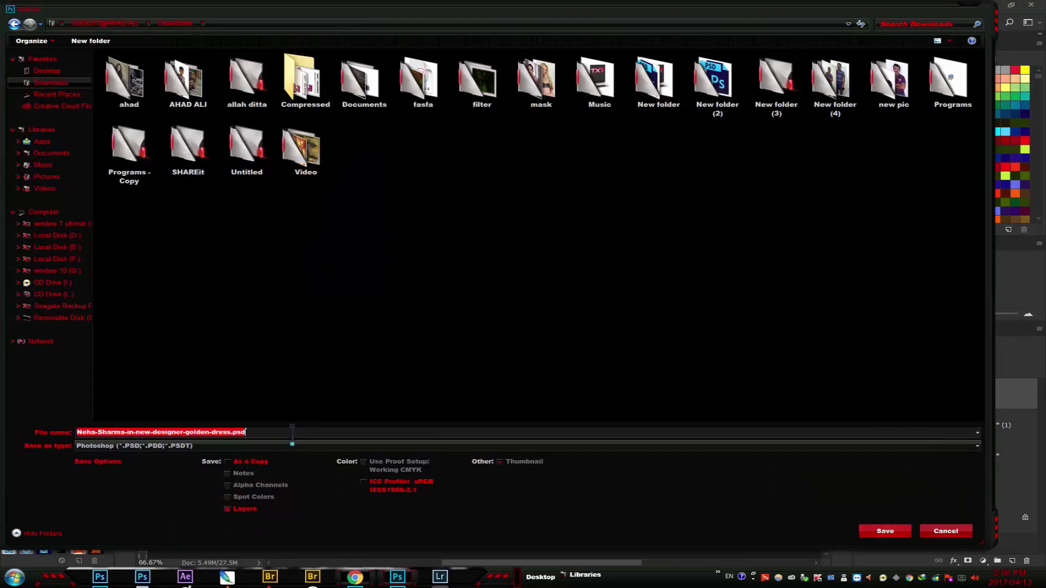
pyautogui.write('ffffffffffff')
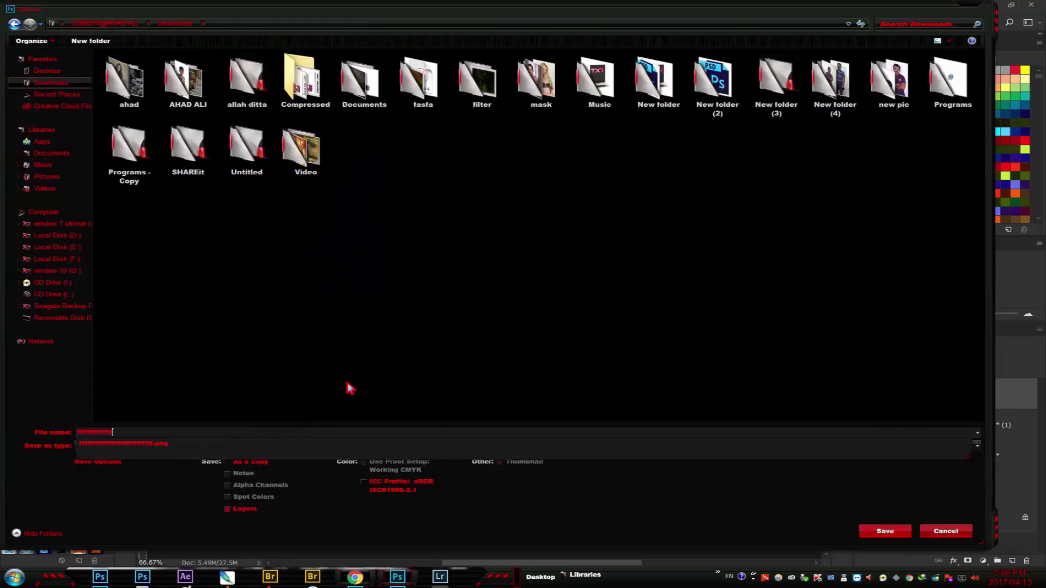
pyautogui.click(763, 500)
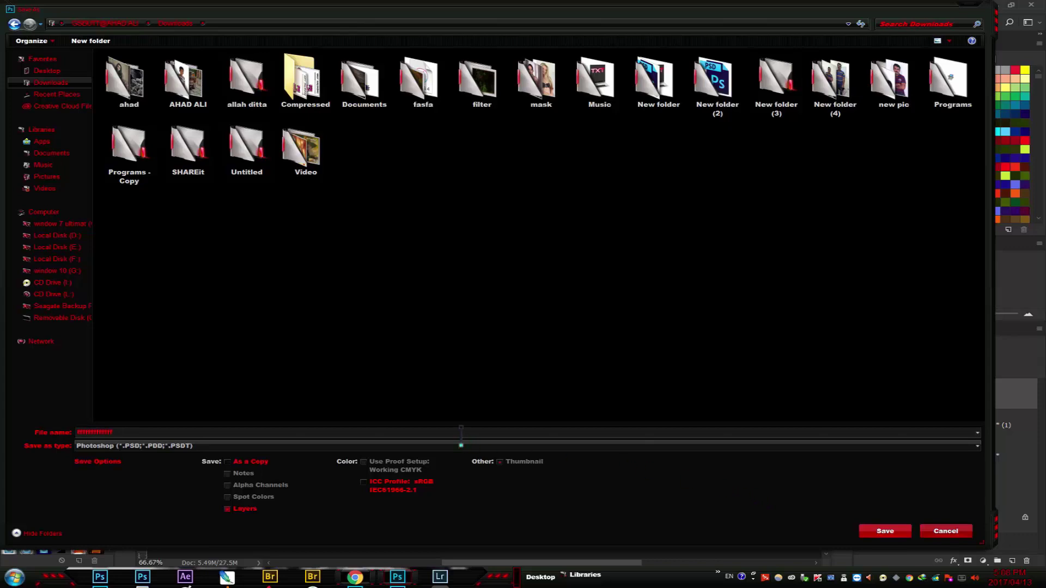
# - Save the file as a JPEG at quality 11
pyautogui.click(549, 446)
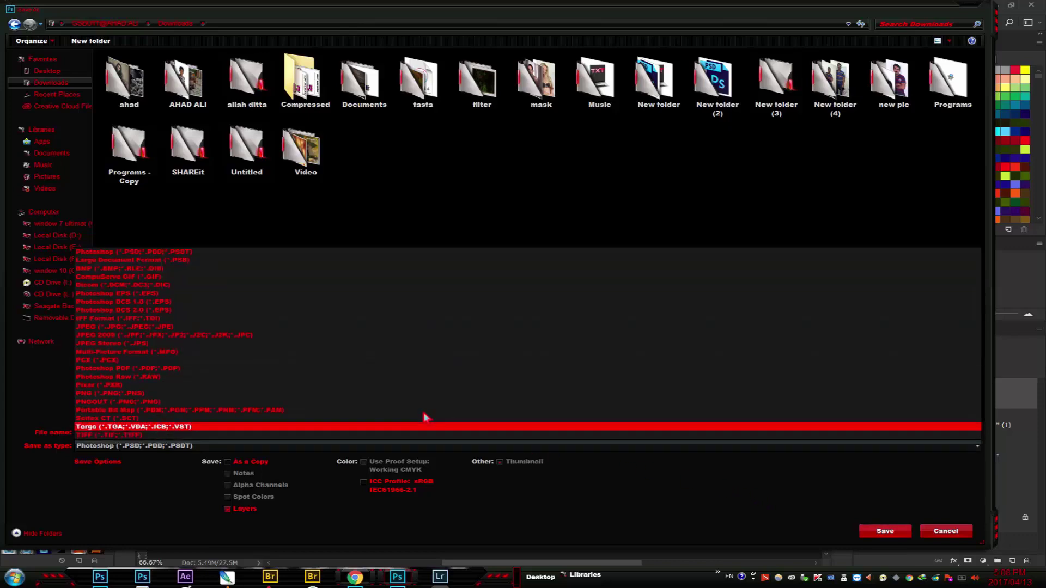
pyautogui.click(187, 327)
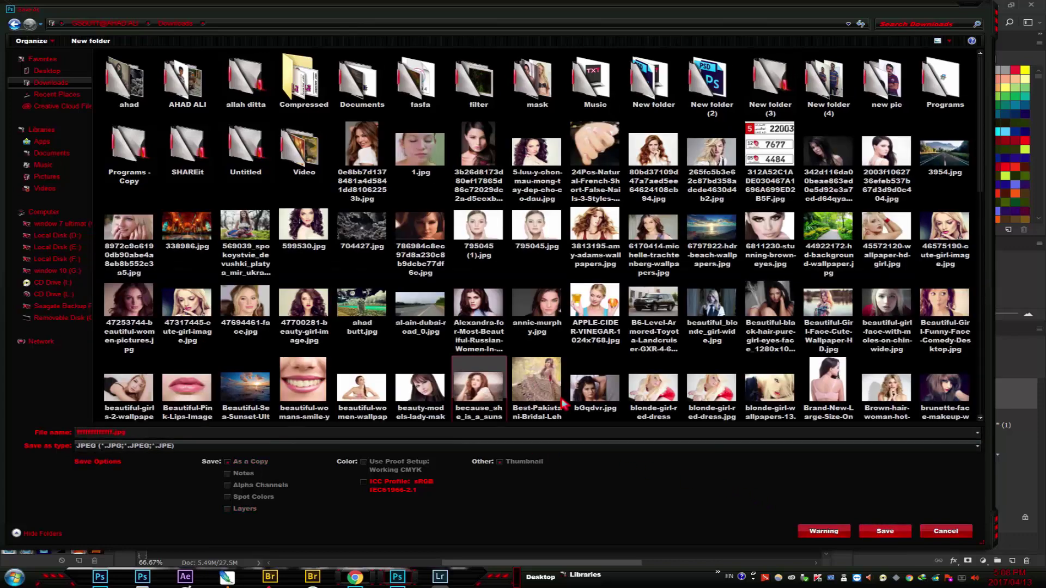
pyautogui.click(883, 536)
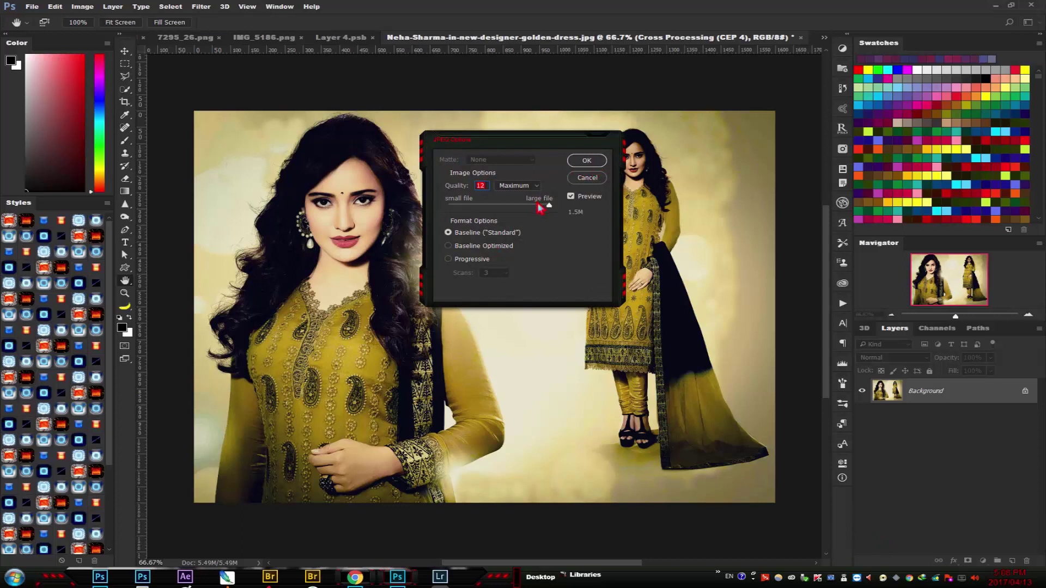
pyautogui.click(581, 160)
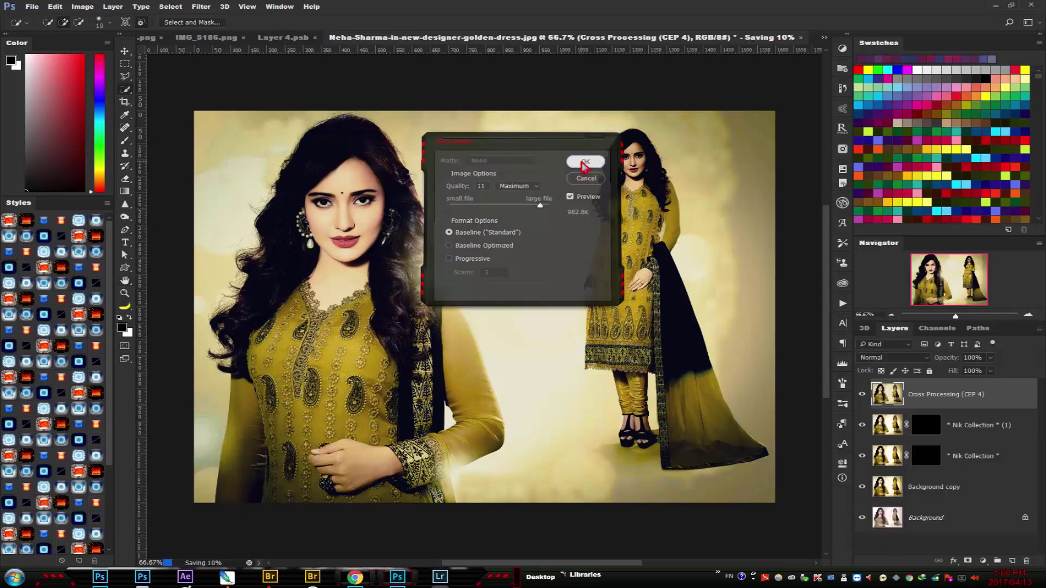